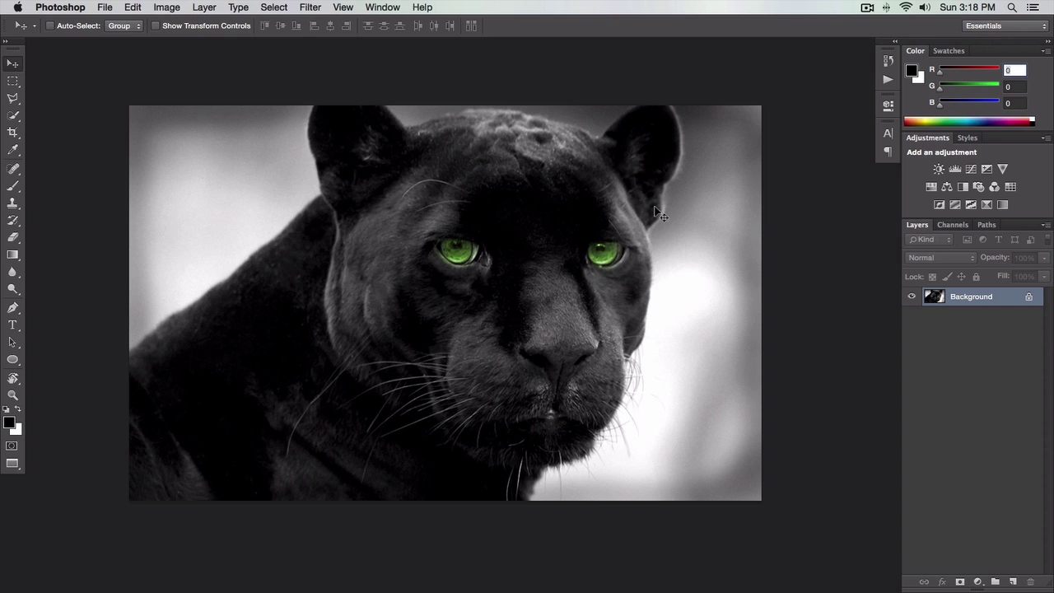
Step: Duplicate the panther's Background layer into a new Layer 1 with Cmd+J
key("a")
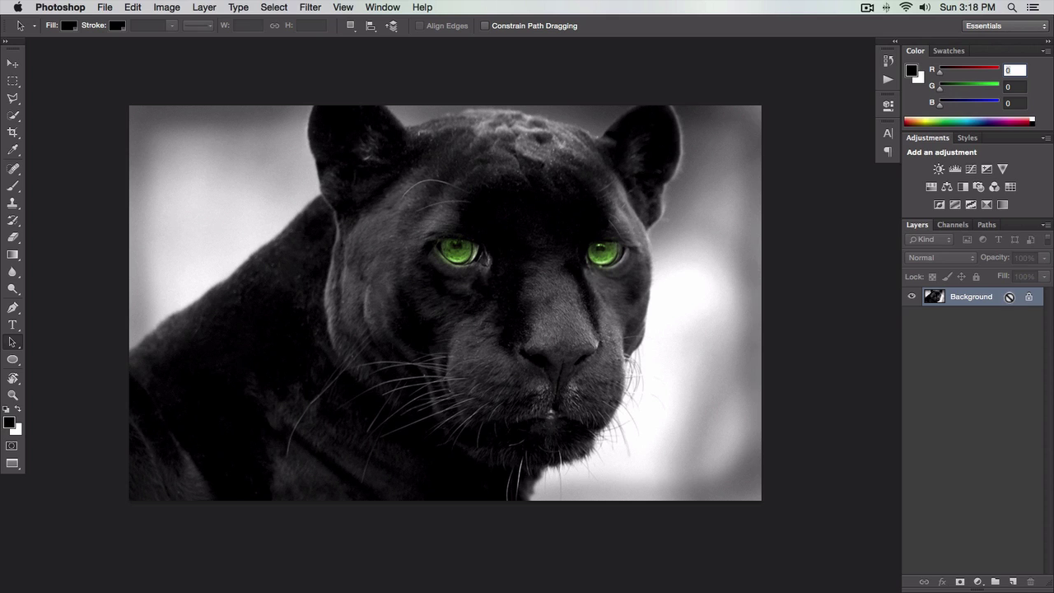
key("super+j")
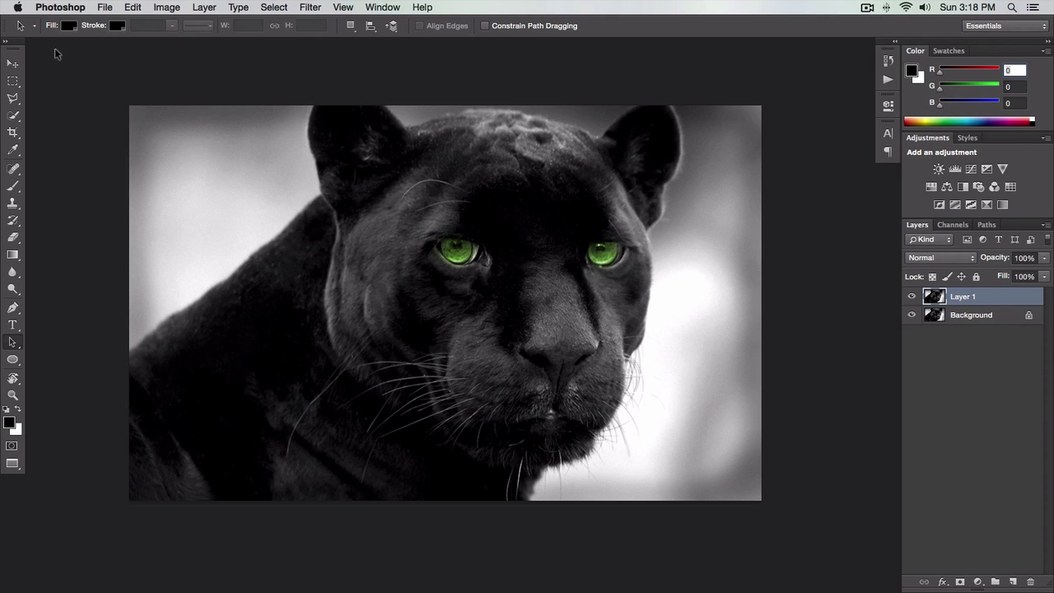
left_click(76, 4)
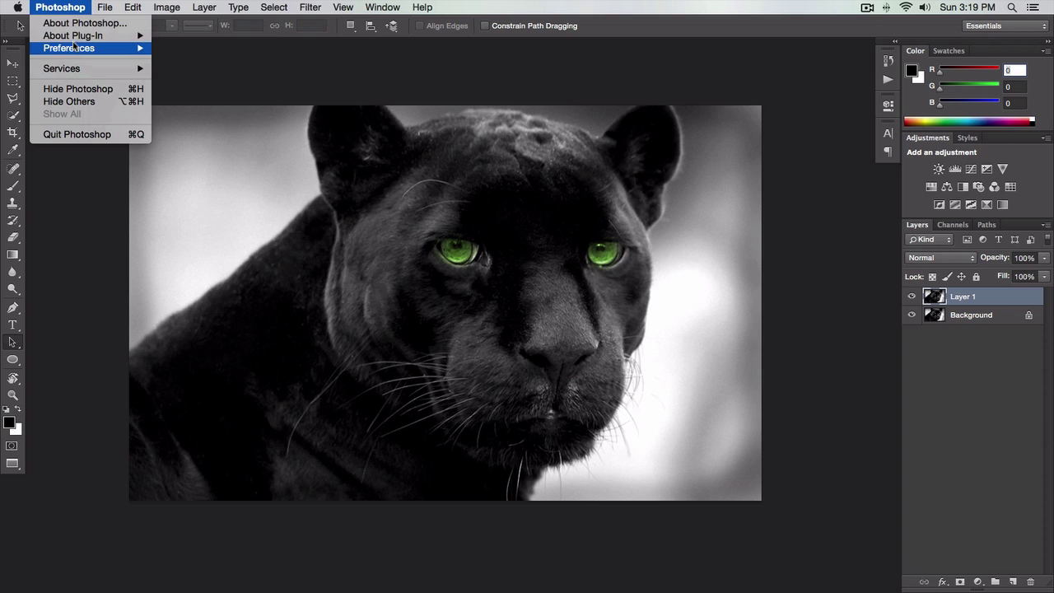
mouse_move(75, 51)
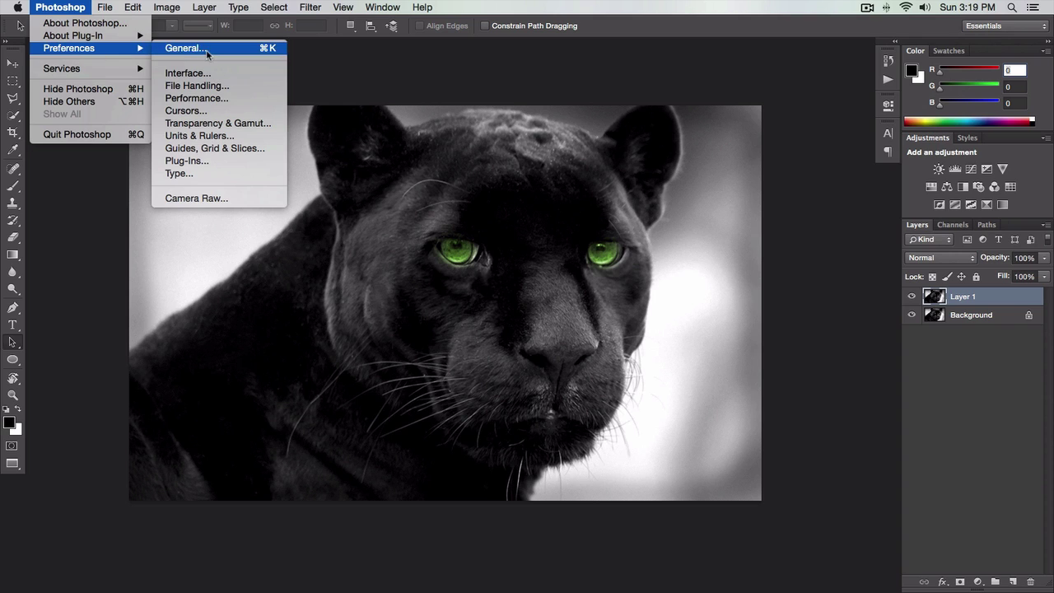
left_click(216, 148)
left_click_drag(611, 138, 603, 98)
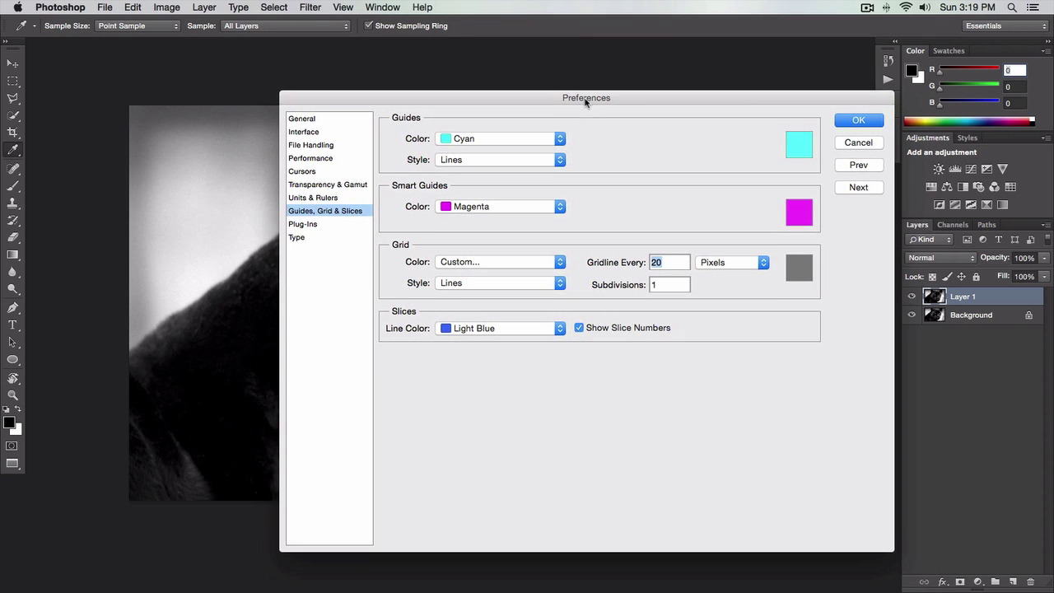
left_click(855, 141)
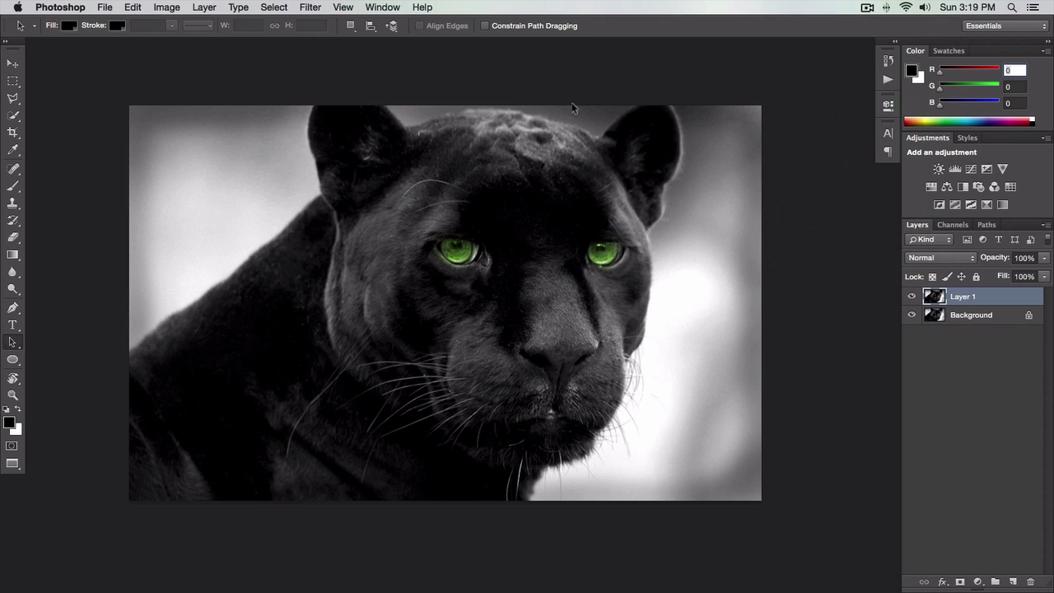
Step: Show rulers along the document edges
key("super+r")
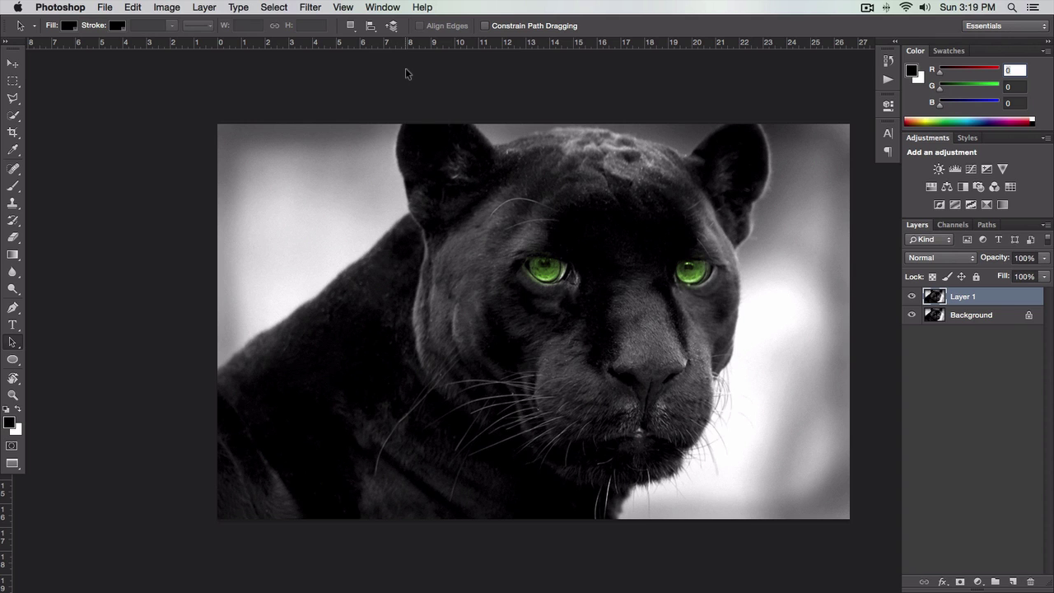
scroll(386, 66, "right", 3)
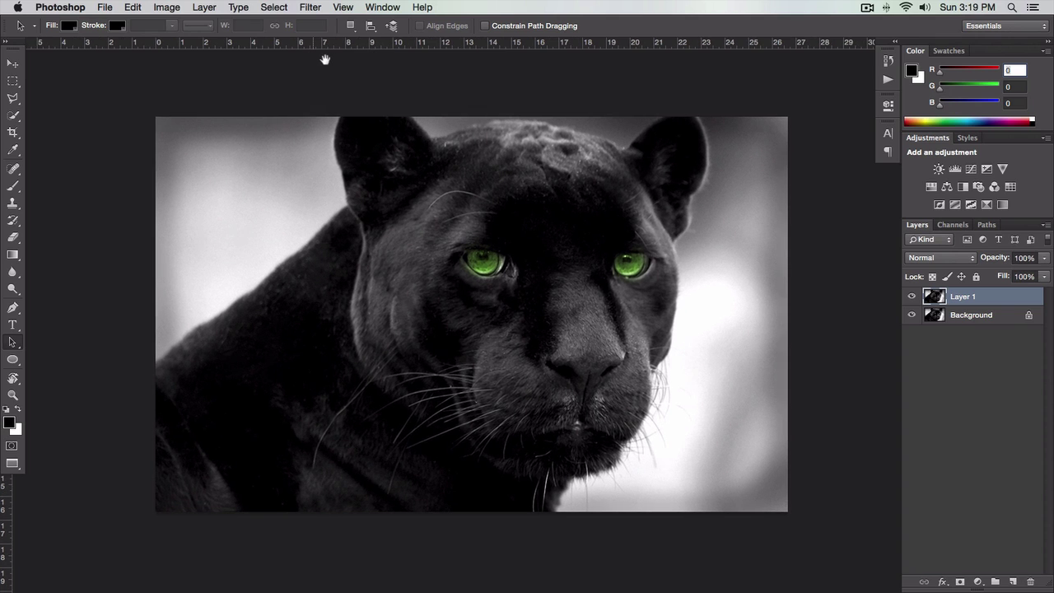
left_click(352, 6)
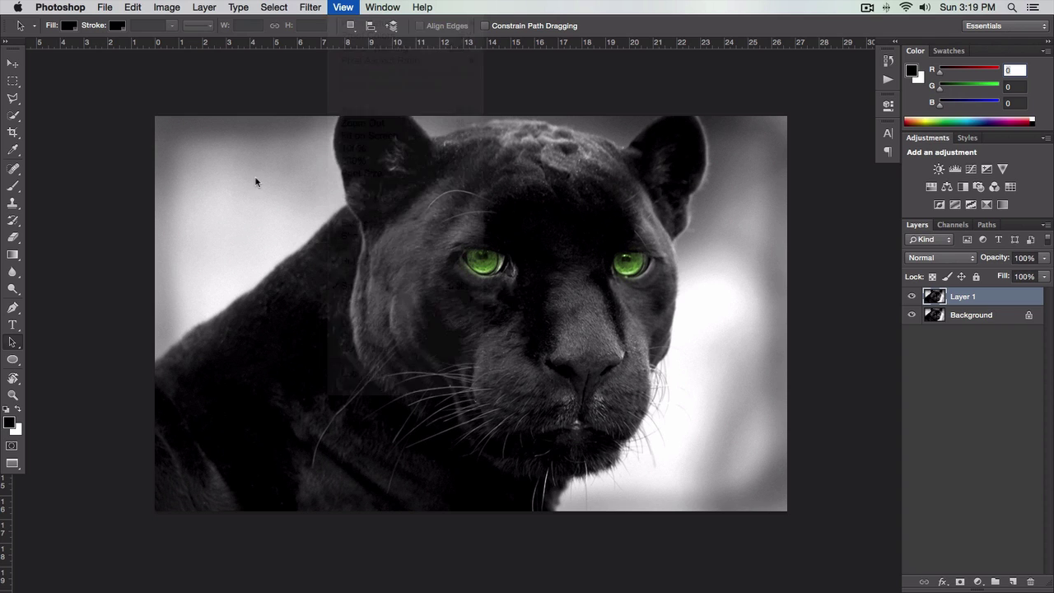
left_click(281, 199)
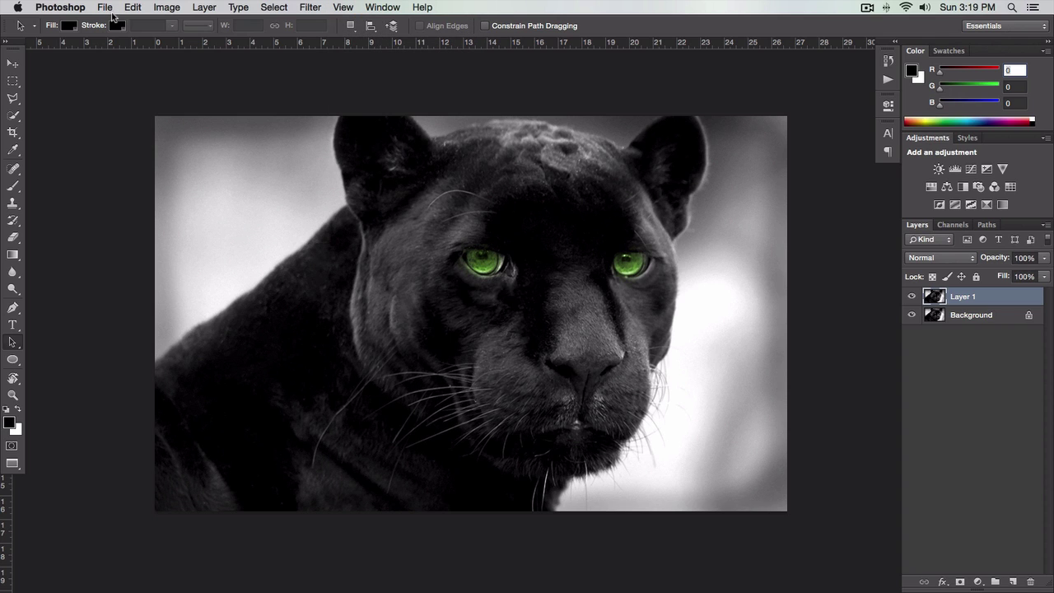
Step: Look at the Guides, Grid & Slices preferences and close them unchanged
left_click(49, 7)
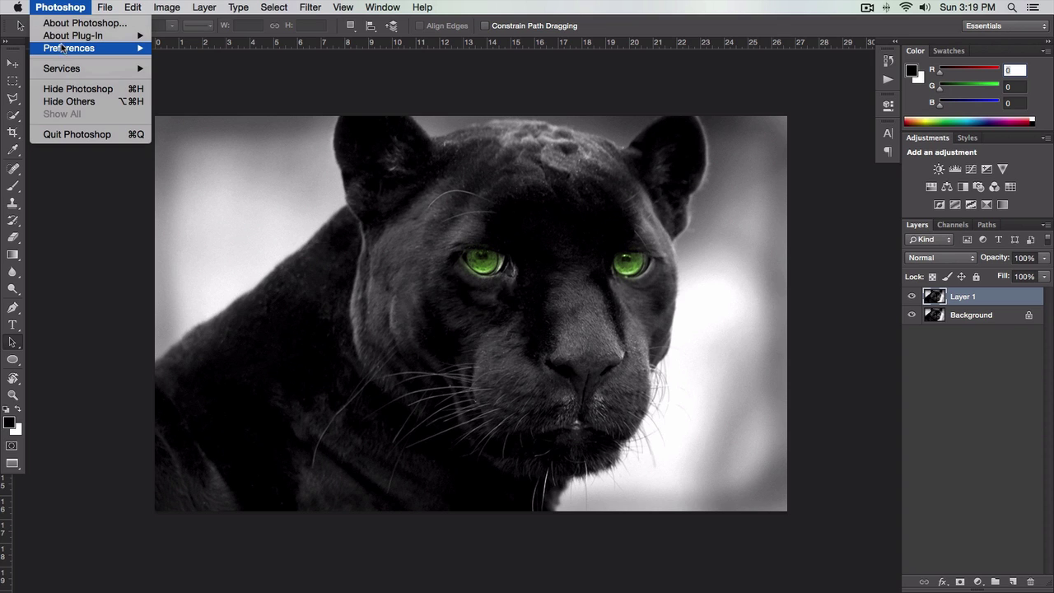
mouse_move(68, 49)
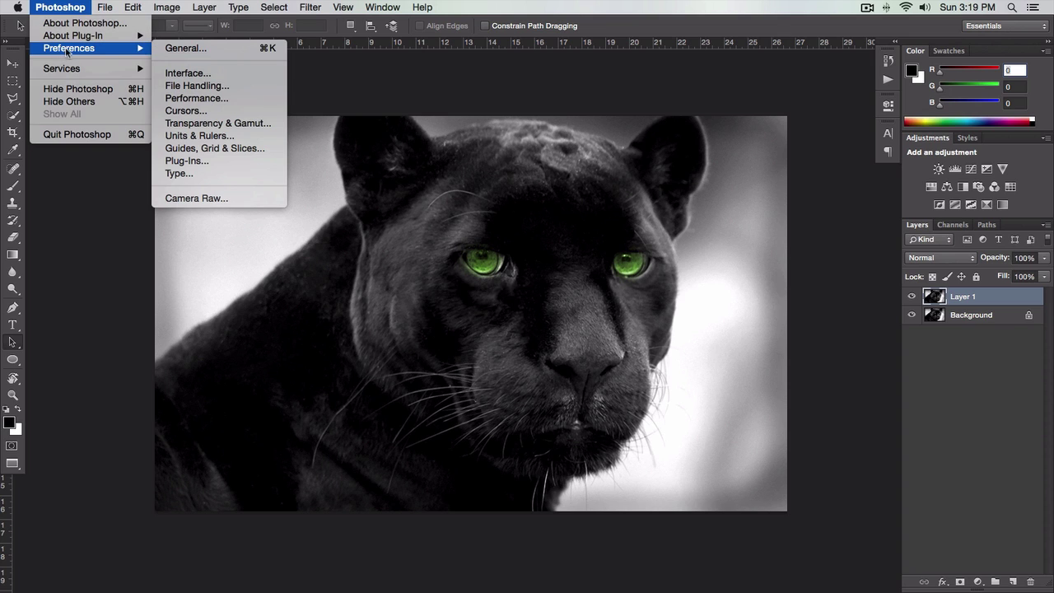
left_click(211, 150)
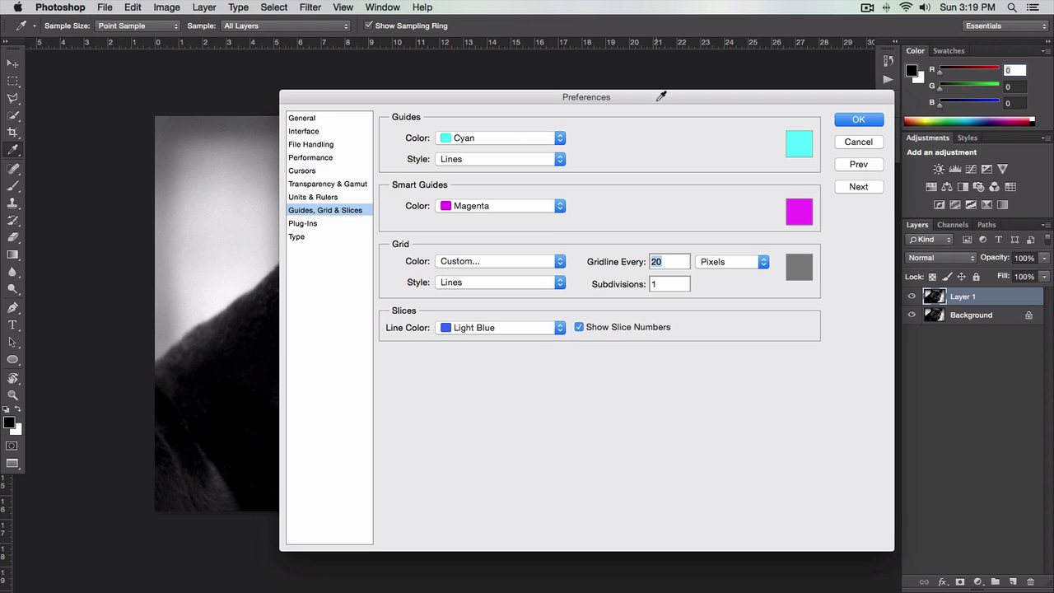
left_click_drag(662, 96, 674, 81)
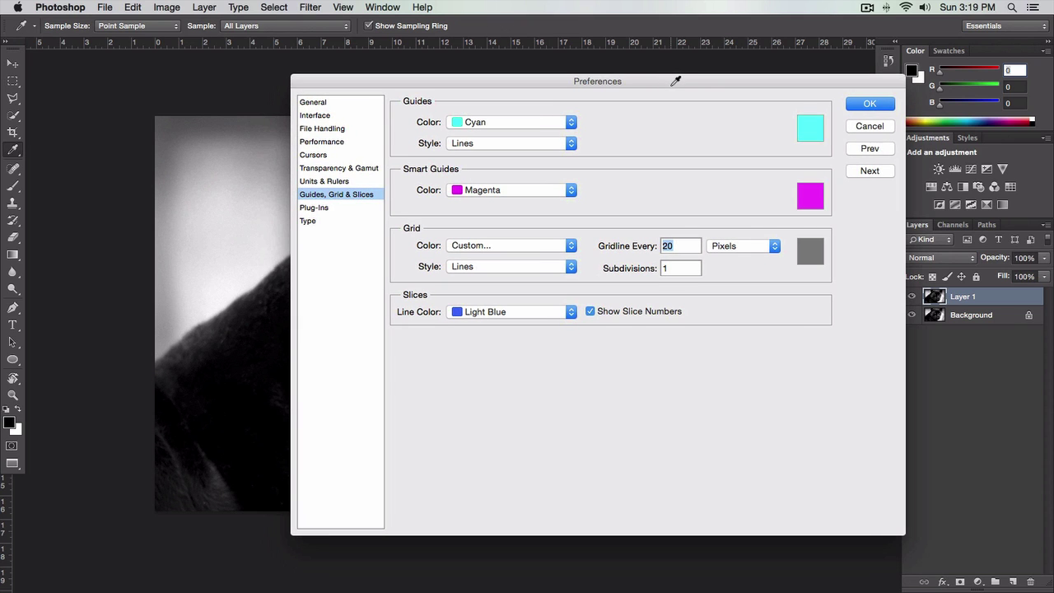
left_click(877, 129)
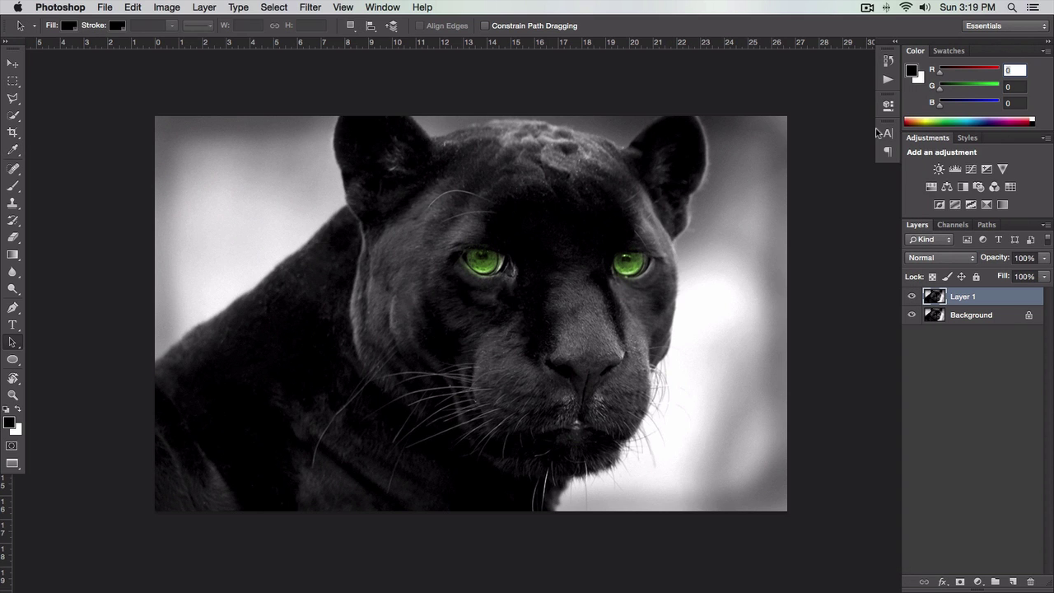
Step: Overlay the grid on the panther image via View > Show > Grid
left_click(344, 7)
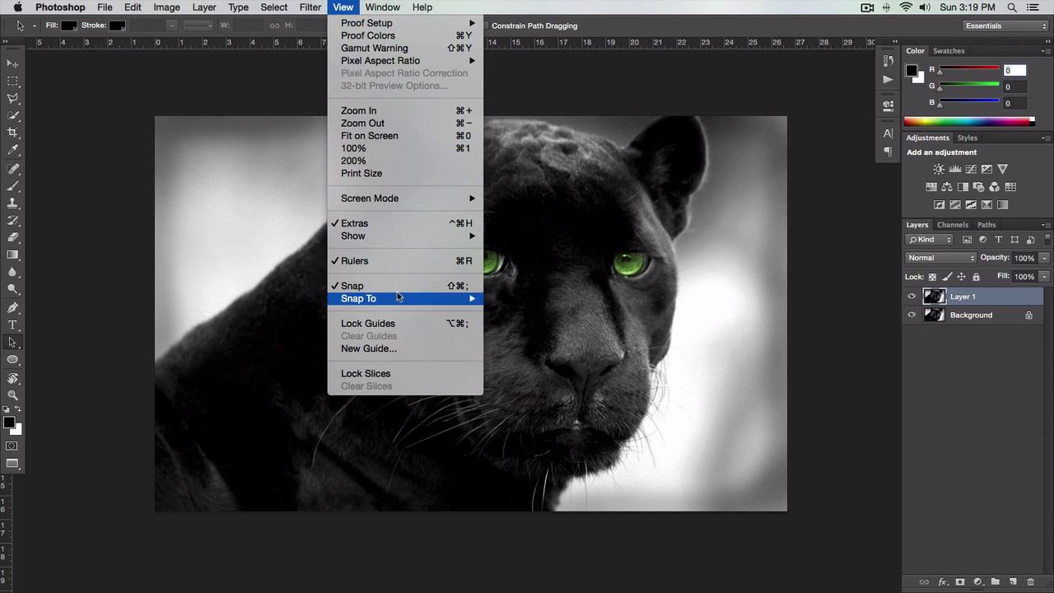
mouse_move(392, 237)
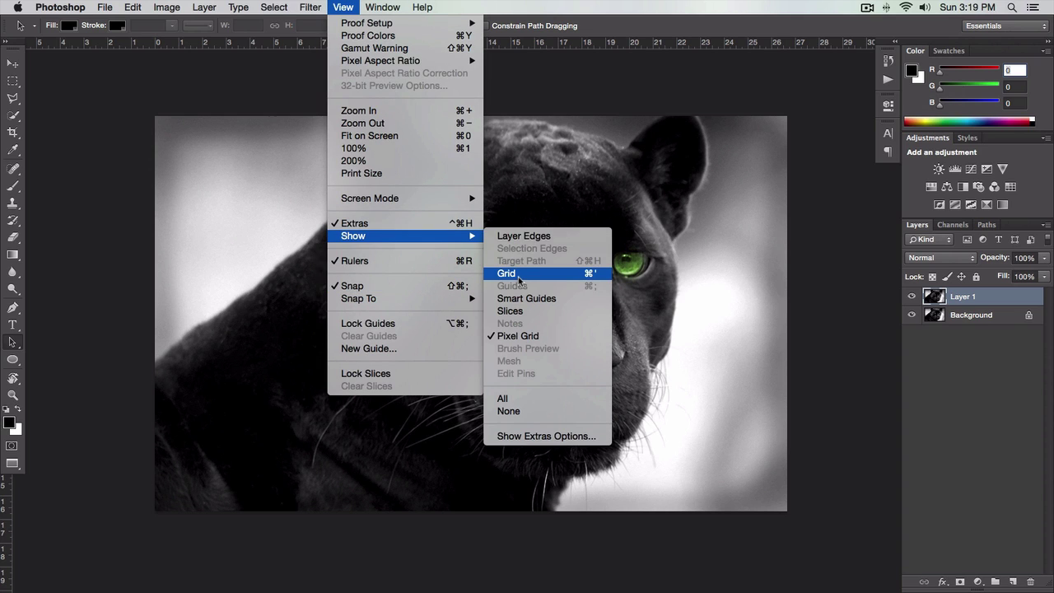
left_click(518, 280)
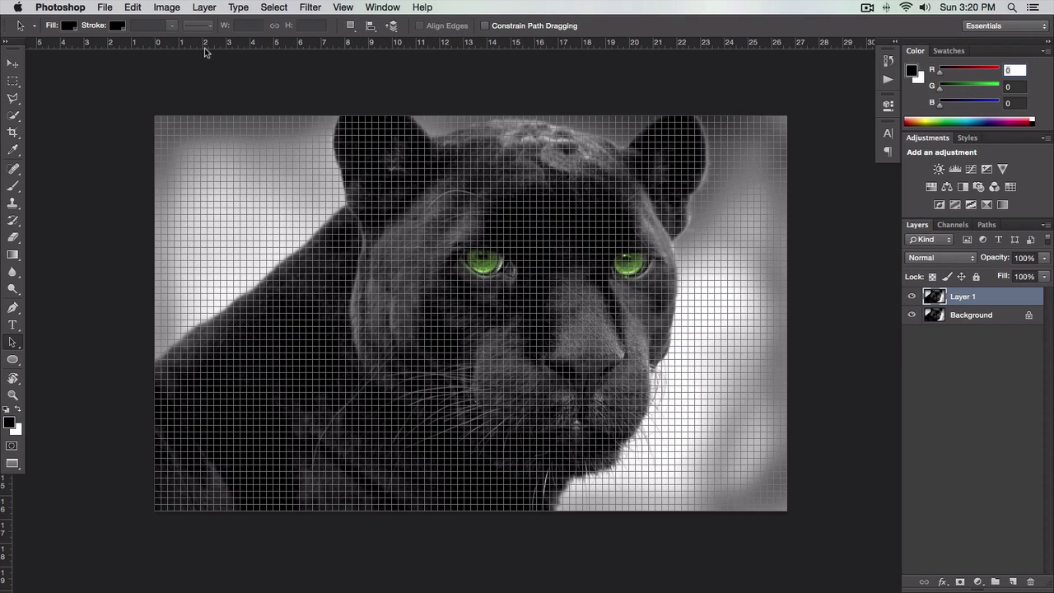
Step: Zoom in and set Gridline Every to 20 in the Guides, Grid & Slices preferences
key("super+equal")
left_click(73, 5)
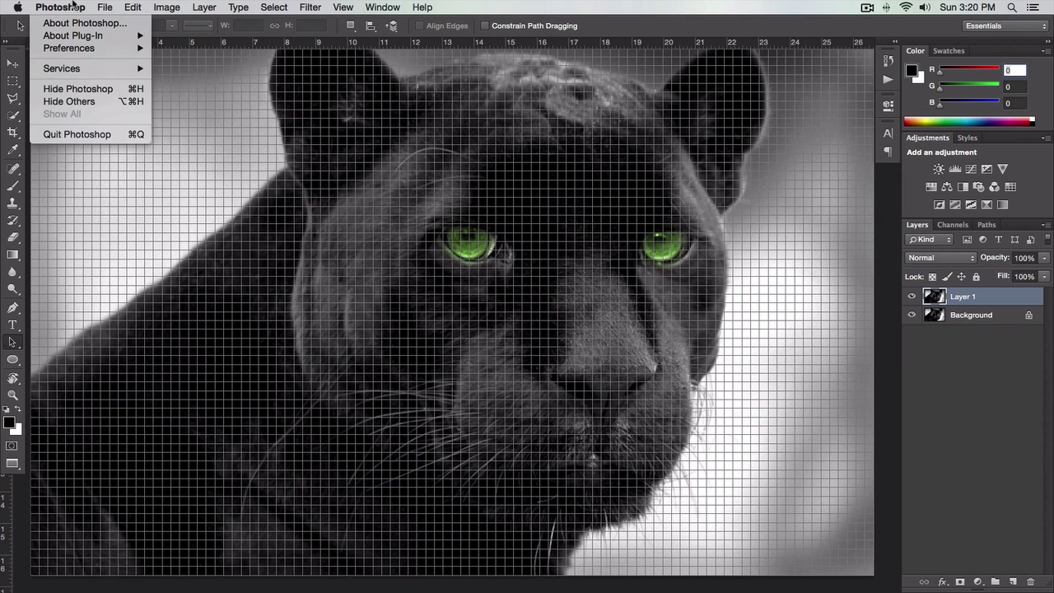
mouse_move(79, 50)
left_click(216, 149)
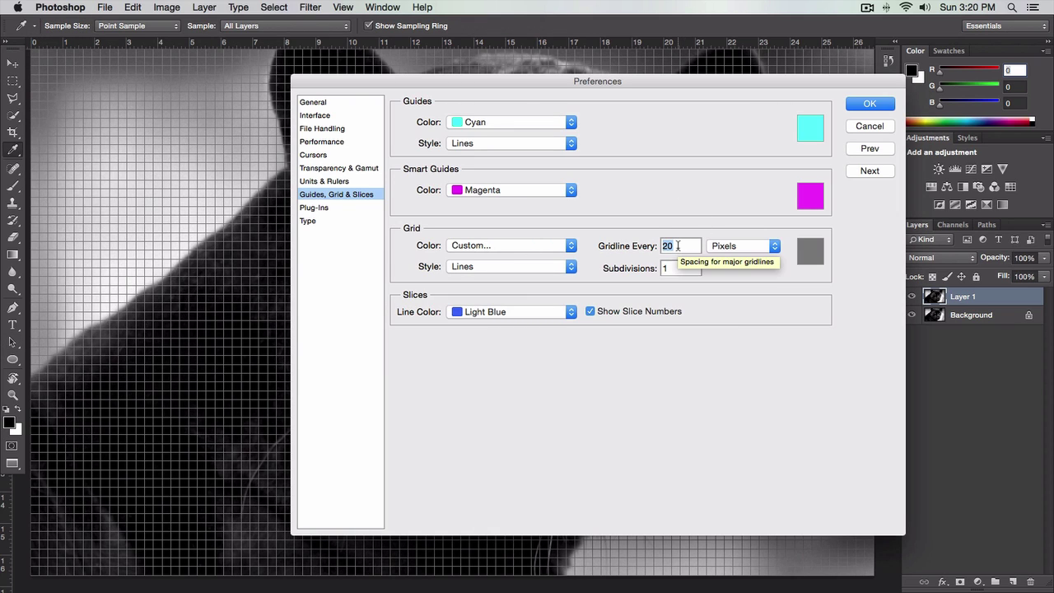
type("5")
key("BackSpace")
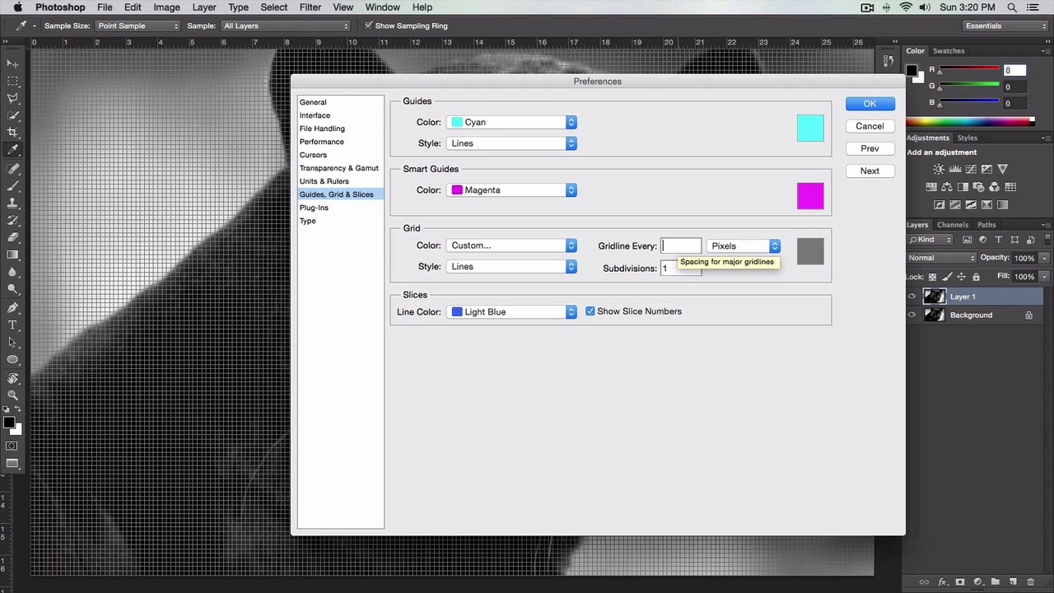
type("20")
key("BackSpace")
key("BackSpace")
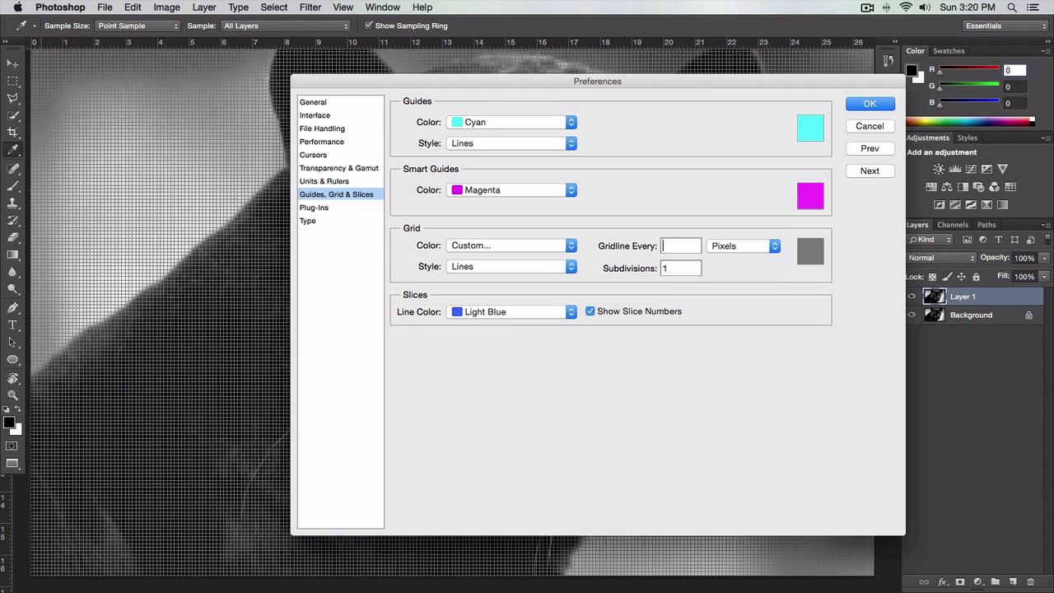
type("50")
key("BackSpace")
key("BackSpace")
type("20")
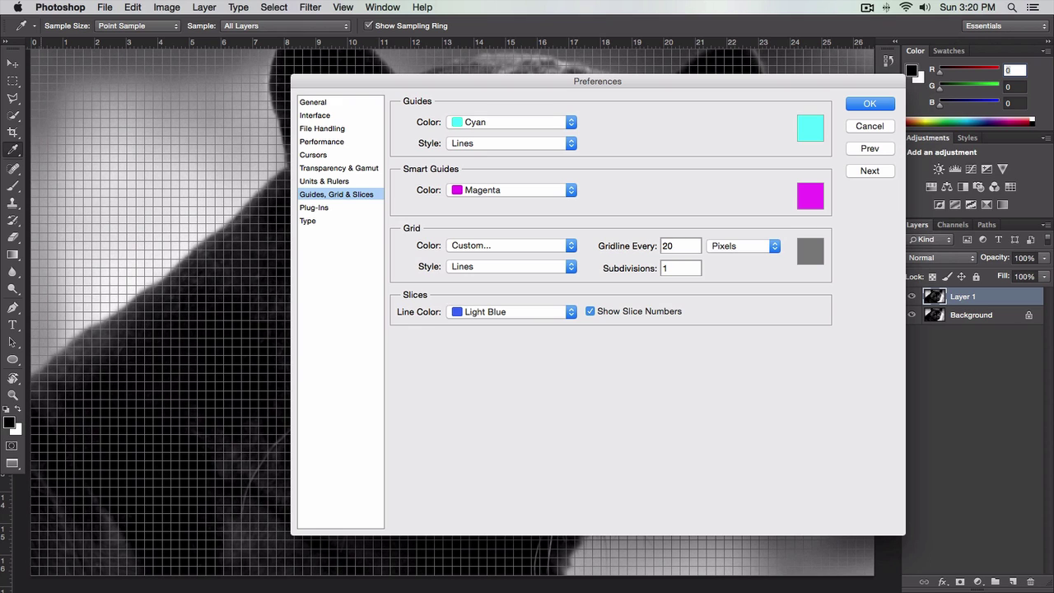
Step: Set grid Subdivisions to 1 and keep the gridline units in Pixels
left_click(688, 266)
key("BackSpace")
type("4")
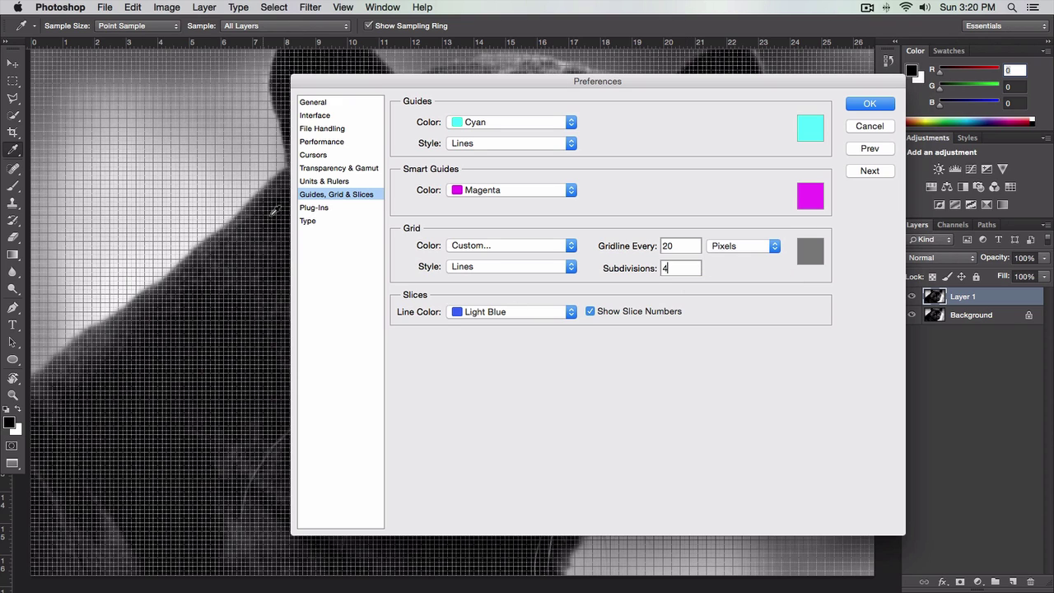
key("BackSpace")
type("1")
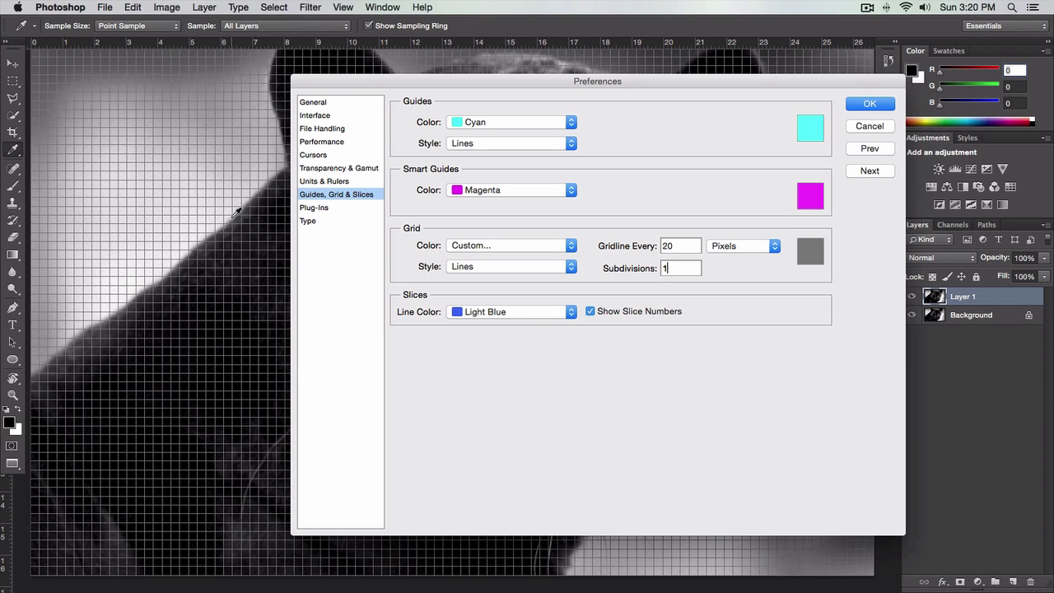
left_click(765, 250)
left_click(733, 248)
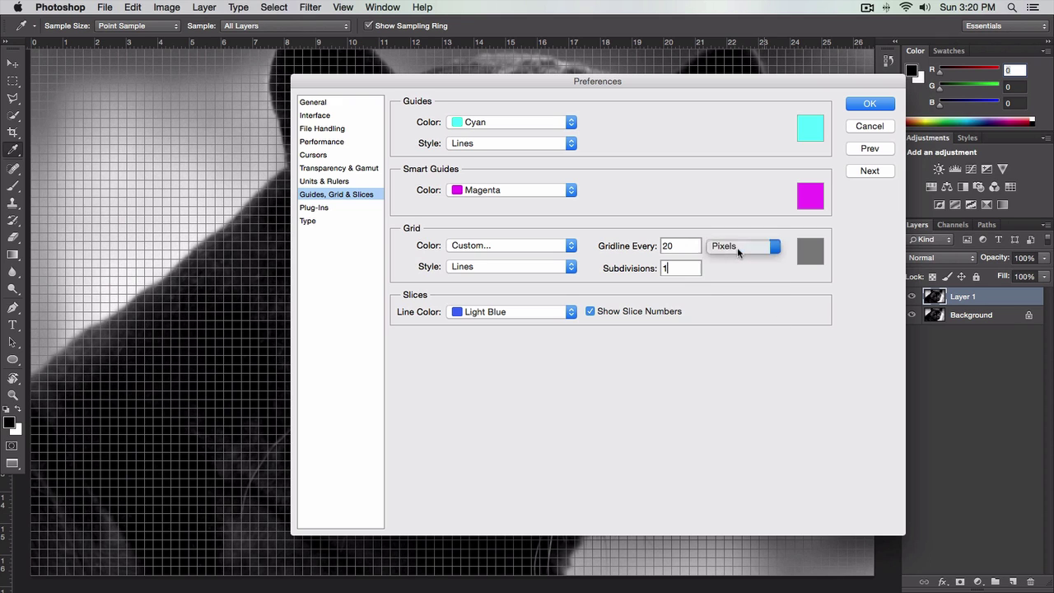
left_click(736, 247)
left_click(738, 258)
left_click(740, 247)
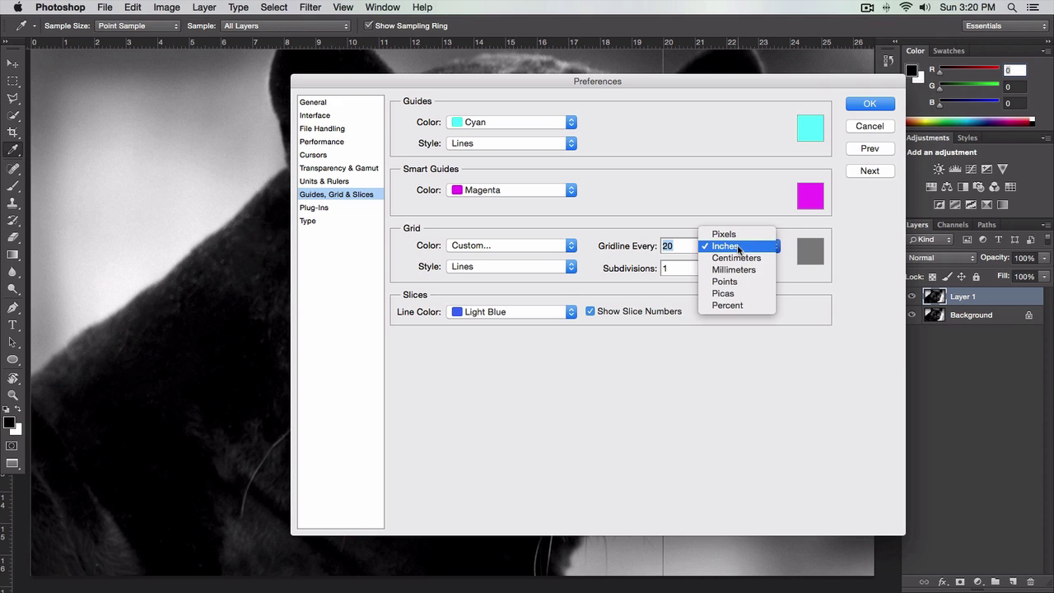
left_click(735, 231)
Step: Choose a custom darker pink-red grid colour in the colour picker
left_click(810, 251)
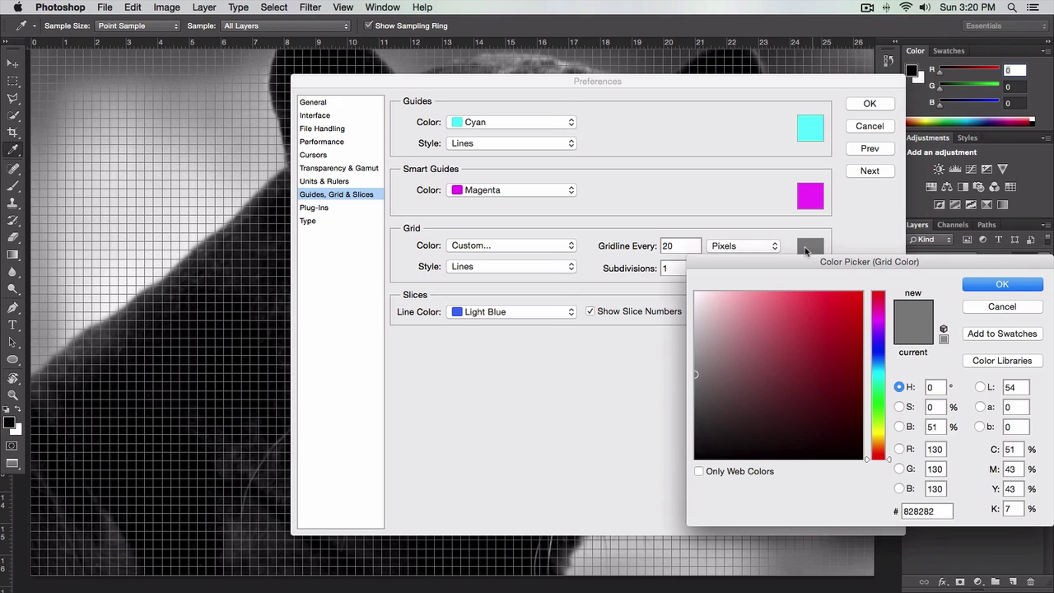
left_click_drag(785, 278, 562, 198)
left_click(595, 232)
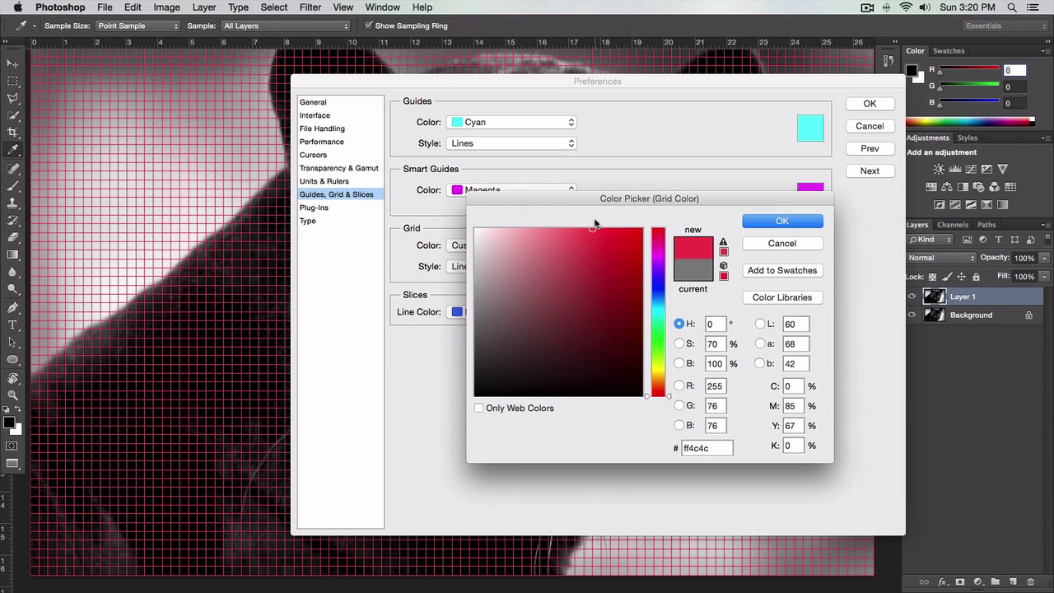
mouse_move(571, 241)
left_mouse_down()
mouse_move(562, 229)
mouse_move(532, 230)
left_mouse_up()
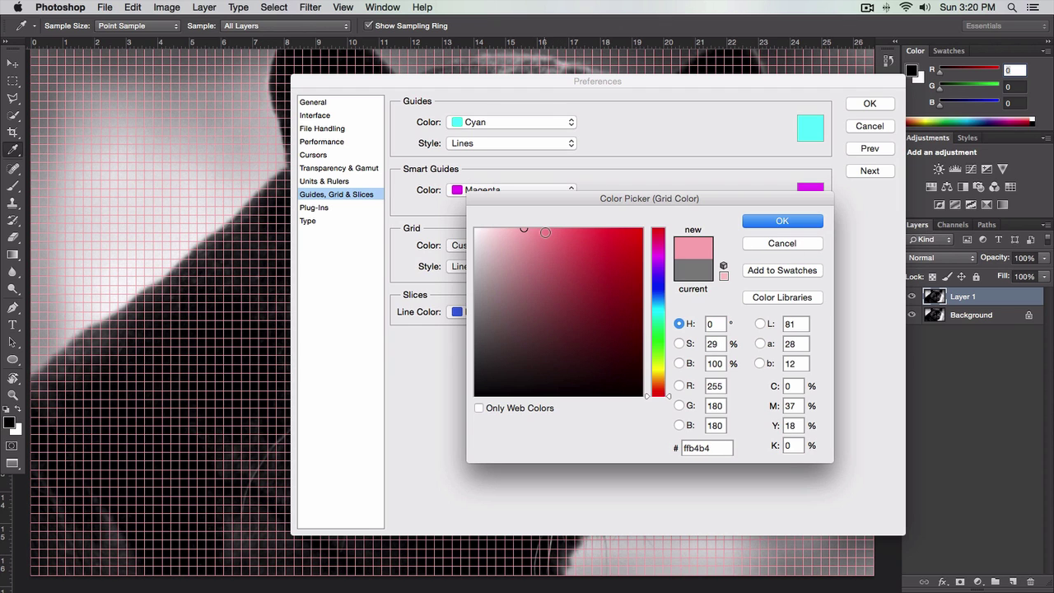
mouse_move(545, 232)
left_mouse_down()
mouse_move(570, 242)
mouse_move(570, 231)
left_mouse_up()
left_click(774, 224)
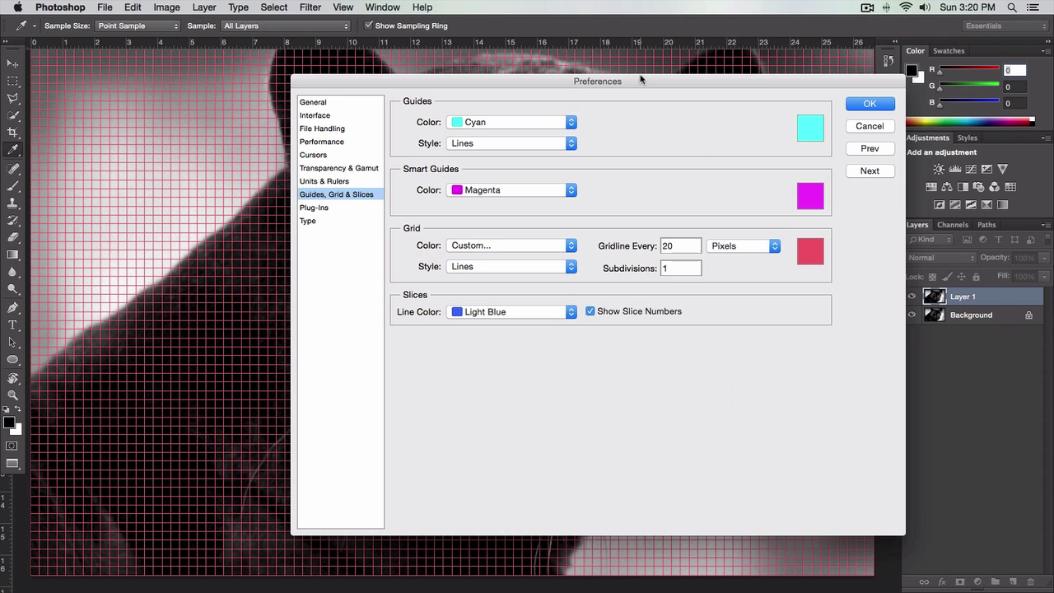
Step: Move the preferences window aside and accept the grid settings with OK
left_click_drag(641, 79, 843, 326)
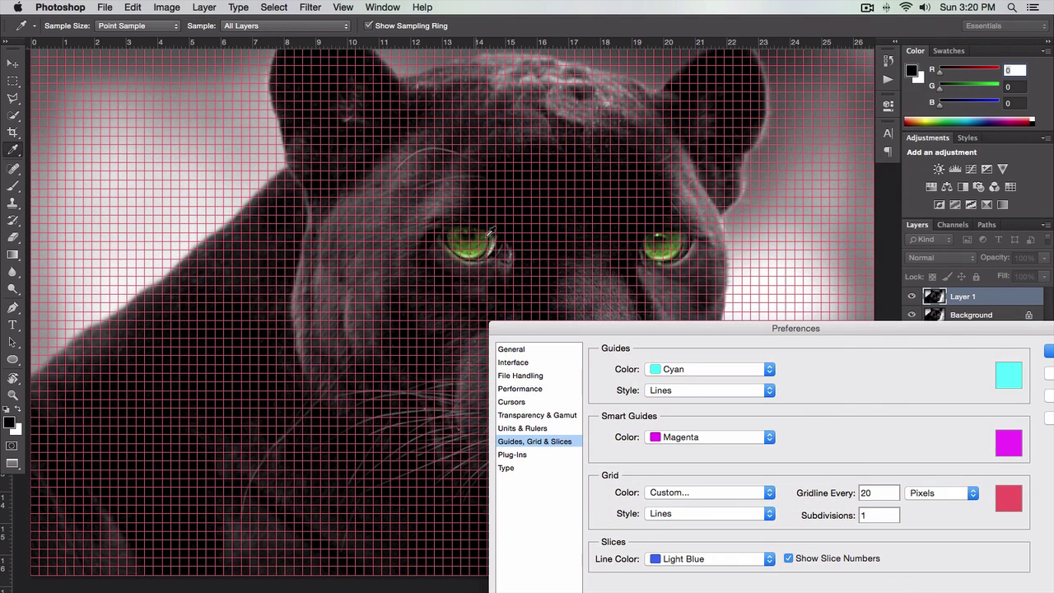
left_click_drag(627, 325, 599, 243)
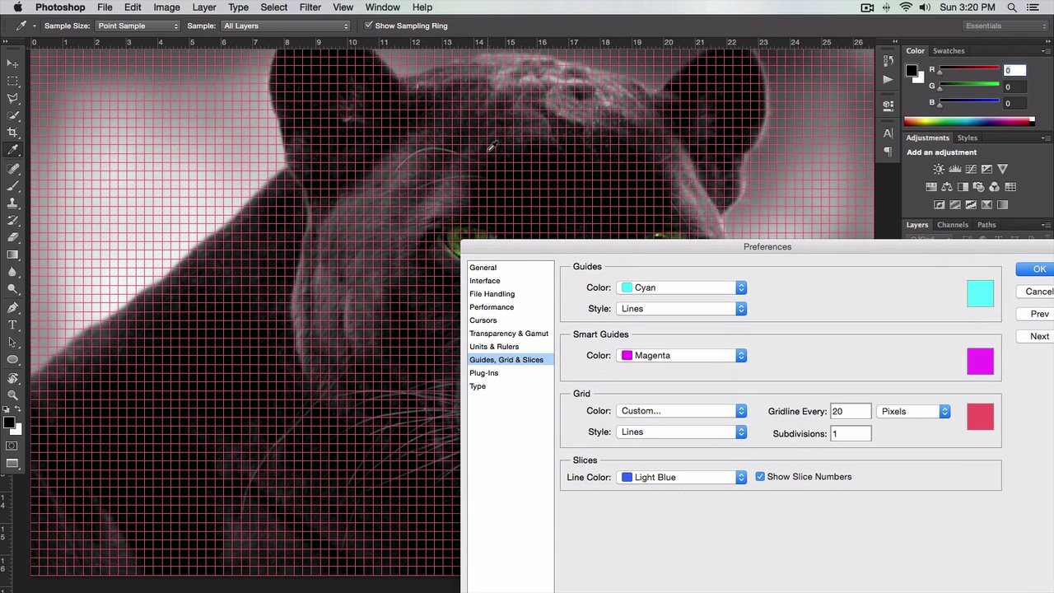
left_click_drag(632, 241, 597, 164)
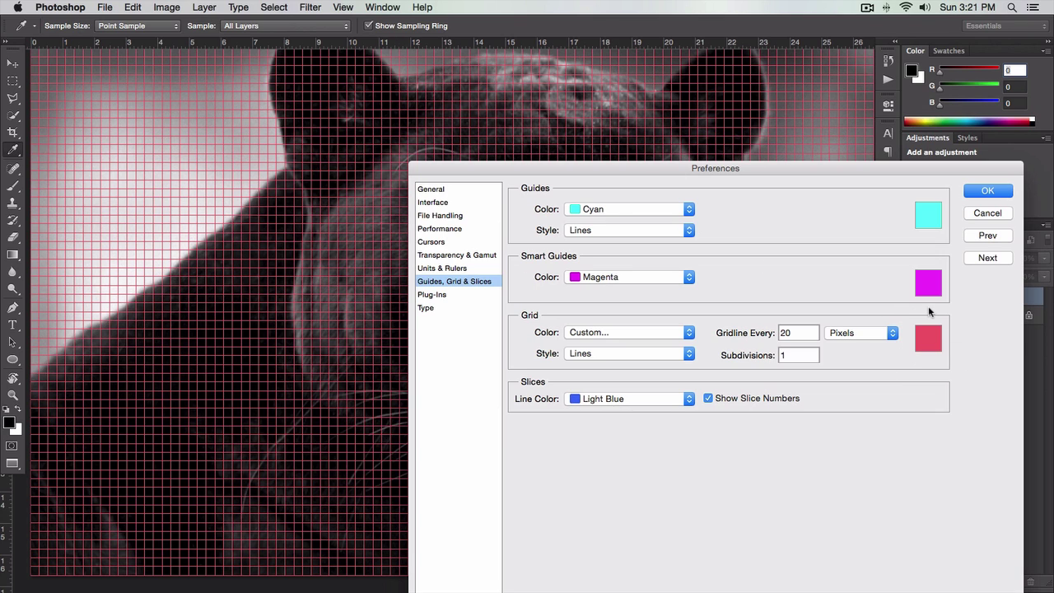
left_click(985, 190)
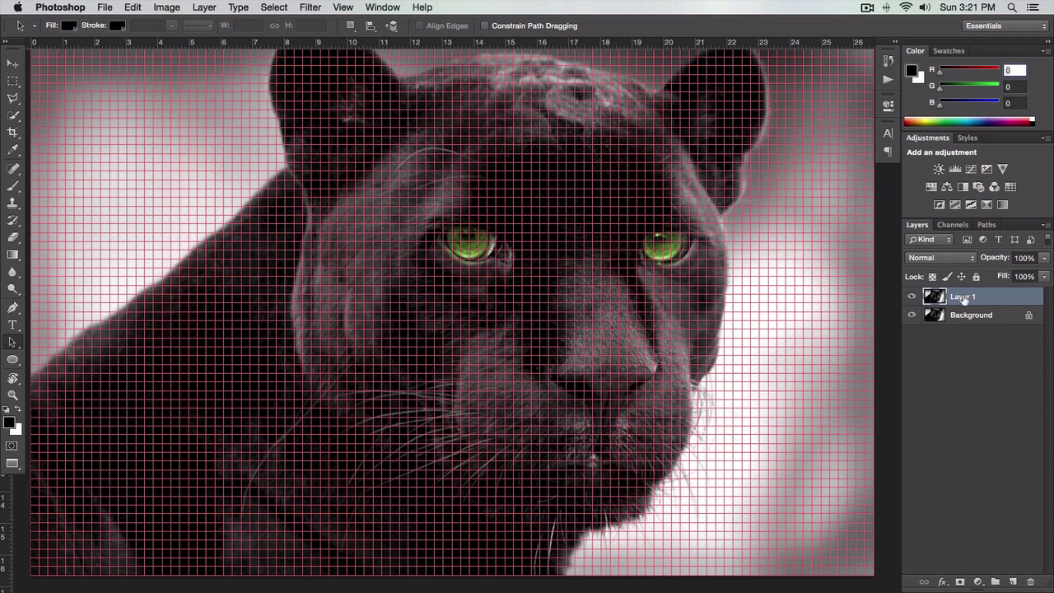
Step: Switch to the Polygonal Lasso Tool, then make and clear a trial selection near the left eye
left_click(12, 99)
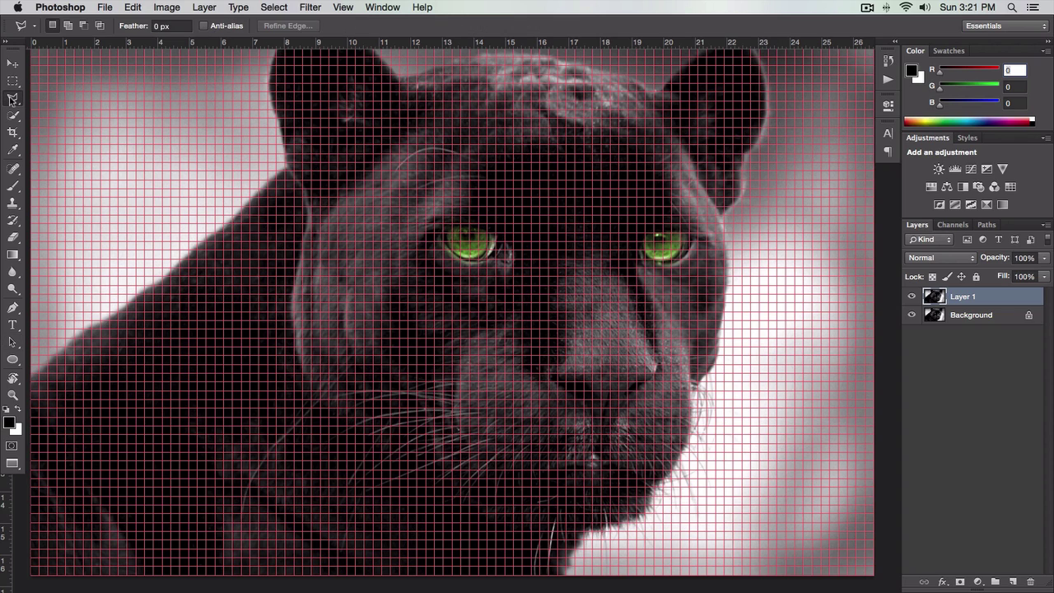
left_click(12, 99)
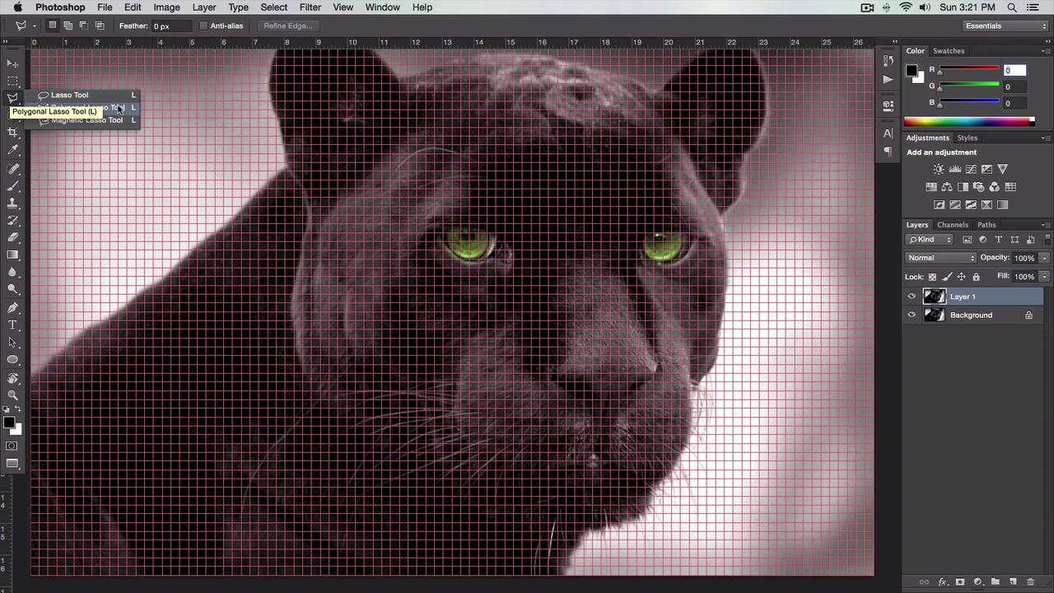
left_click(119, 108)
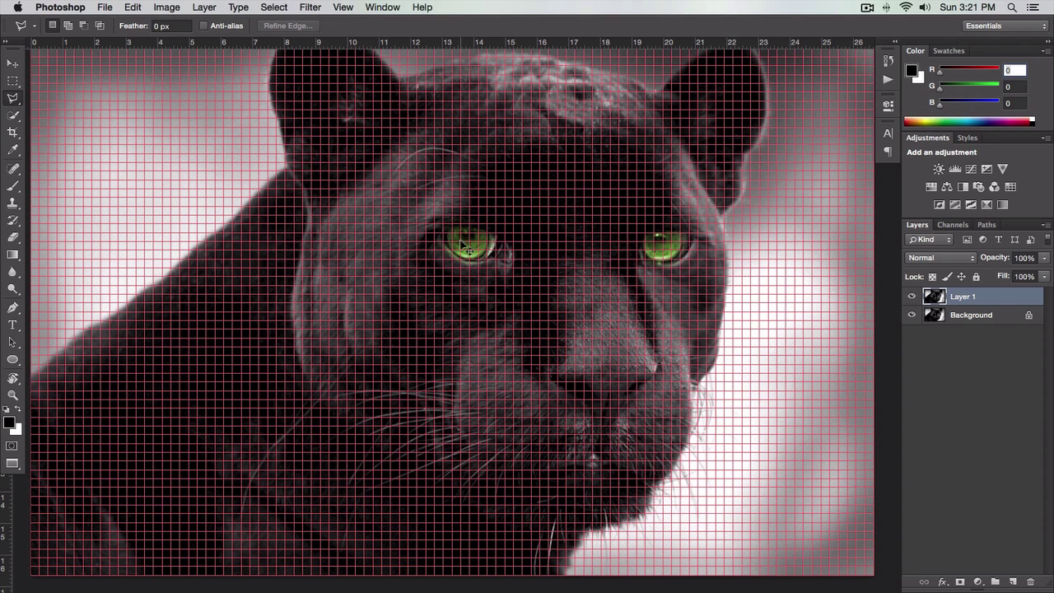
key("super+plus")
scroll(465, 235, "left", 2)
scroll(465, 234, "up", 1)
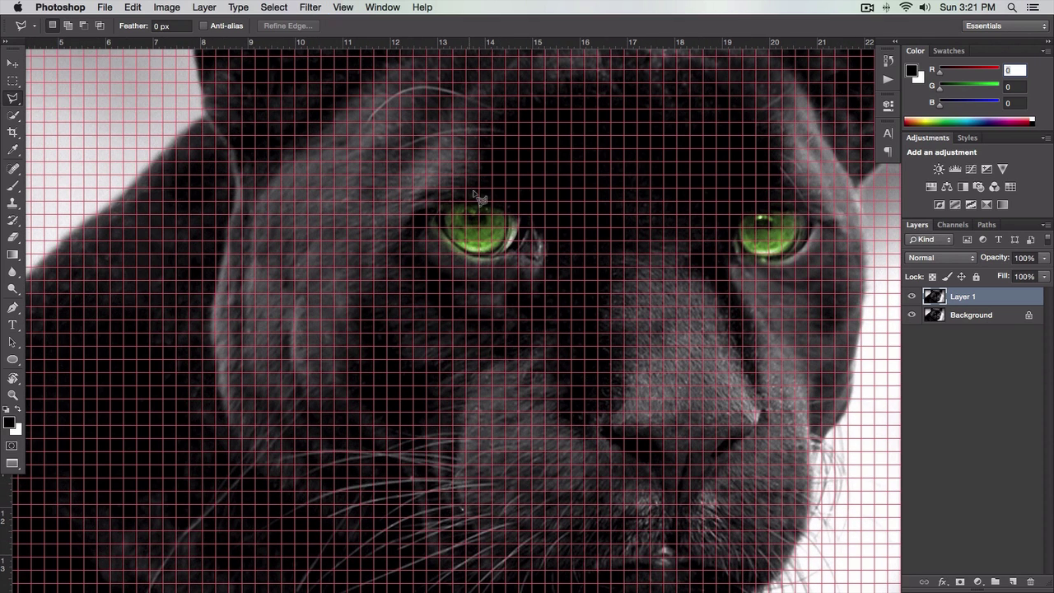
left_click(477, 191)
left_click(443, 239)
left_click(486, 247)
left_click(477, 192)
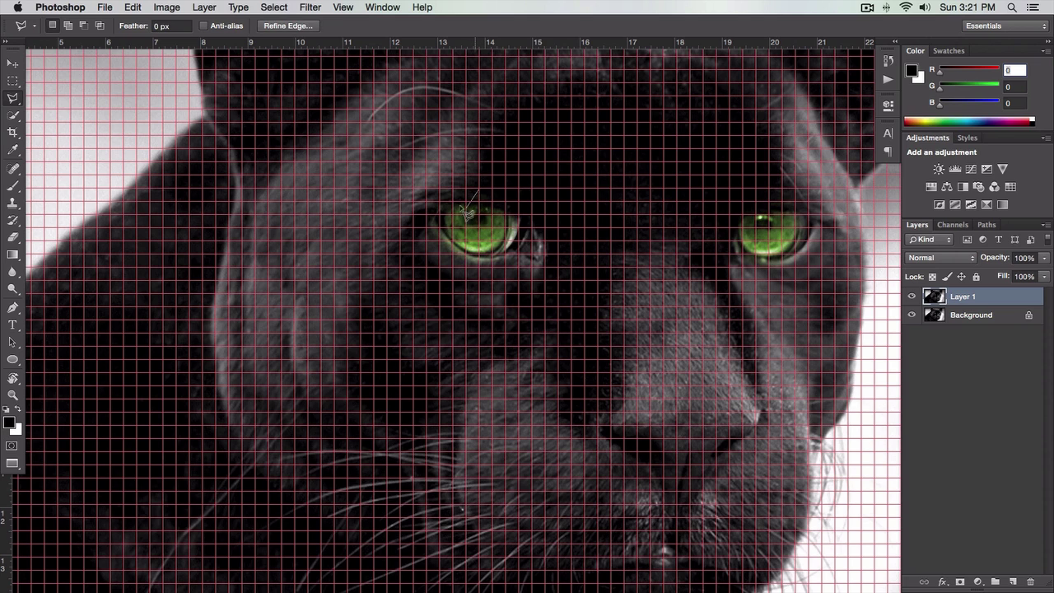
left_click(488, 194)
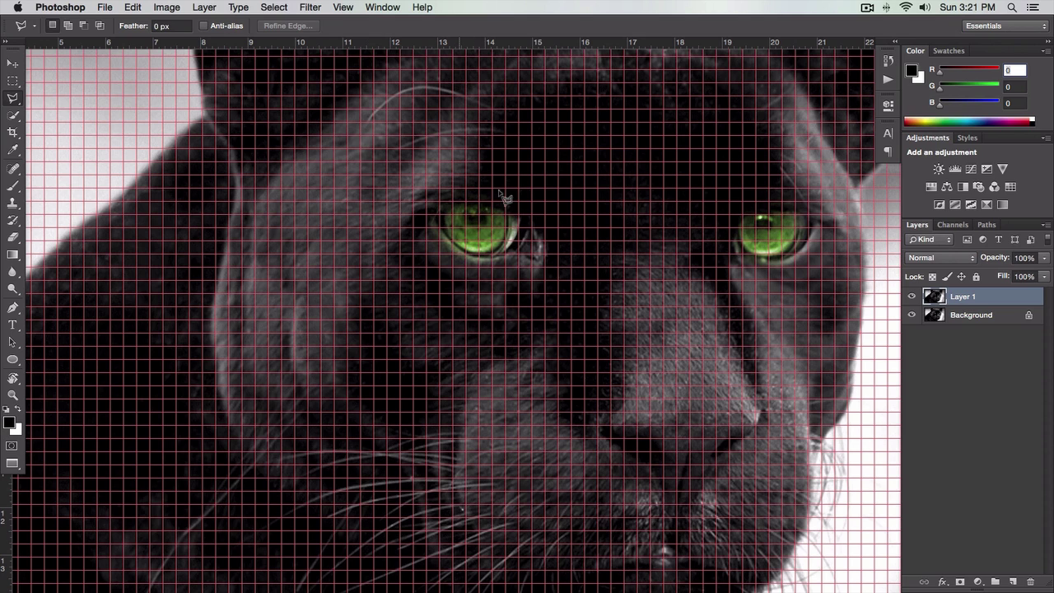
Step: Zoom further into the left eye and select a small triangle on its lower rim
key("super+plus")
scroll(494, 239, "up", 3)
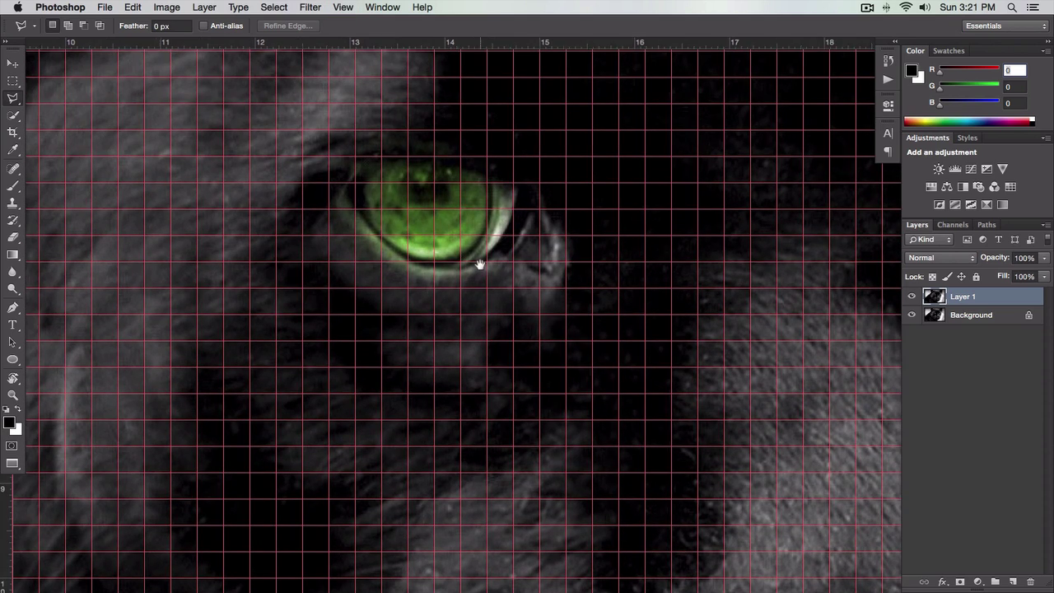
scroll(448, 210, "up", 1)
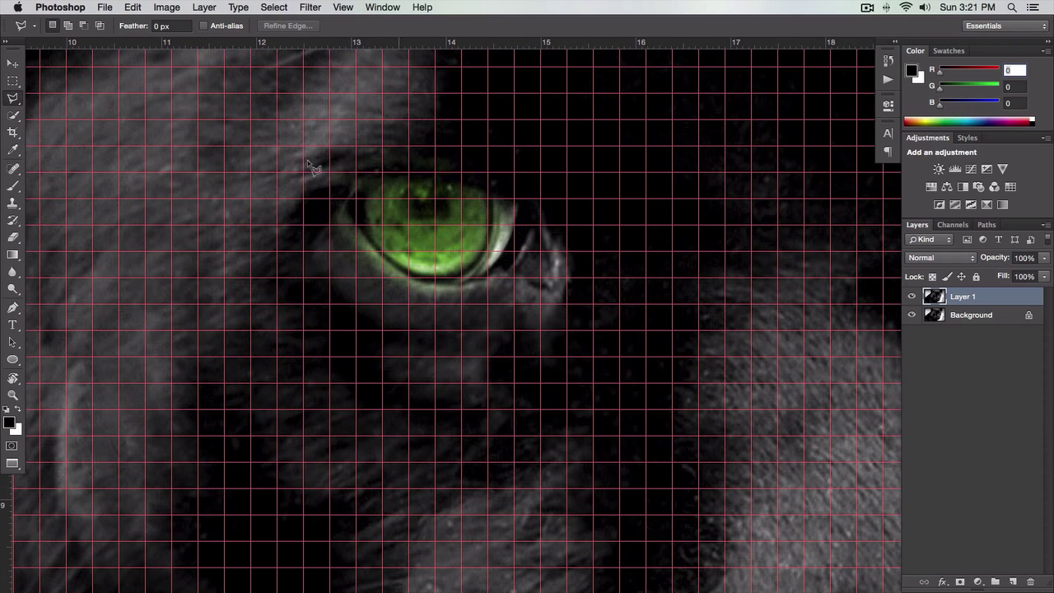
scroll(530, 148, "up", 2)
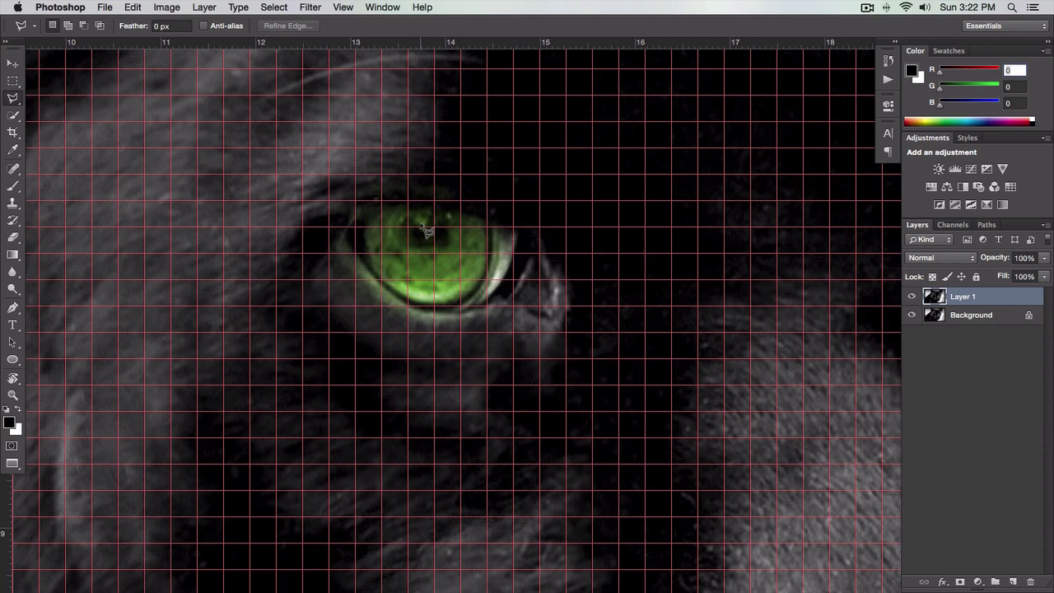
scroll(527, 124, "up", 2)
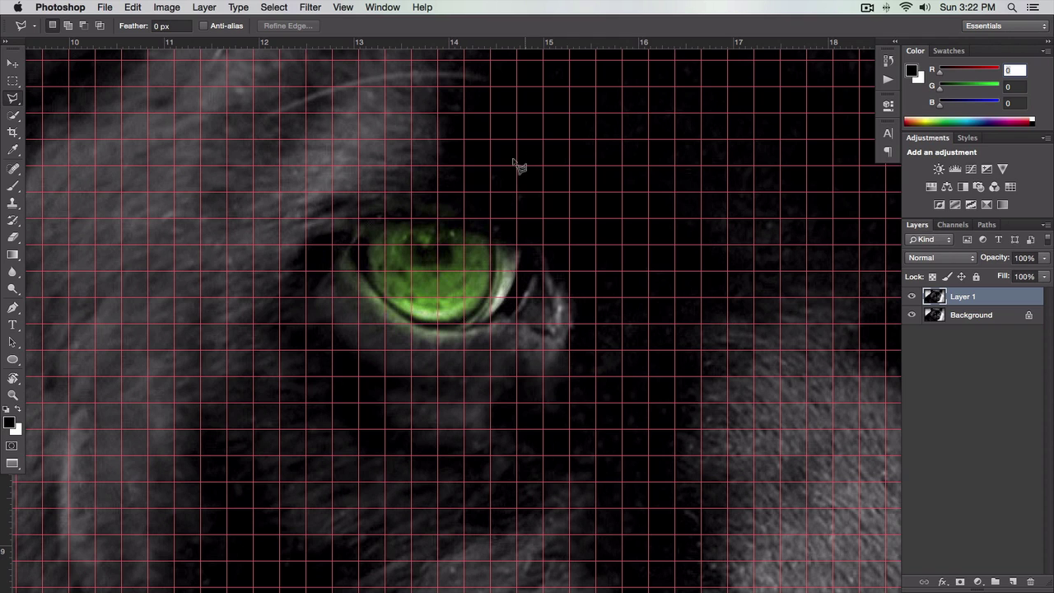
left_click(411, 325)
left_click(464, 352)
left_click(418, 325)
left_click(415, 326)
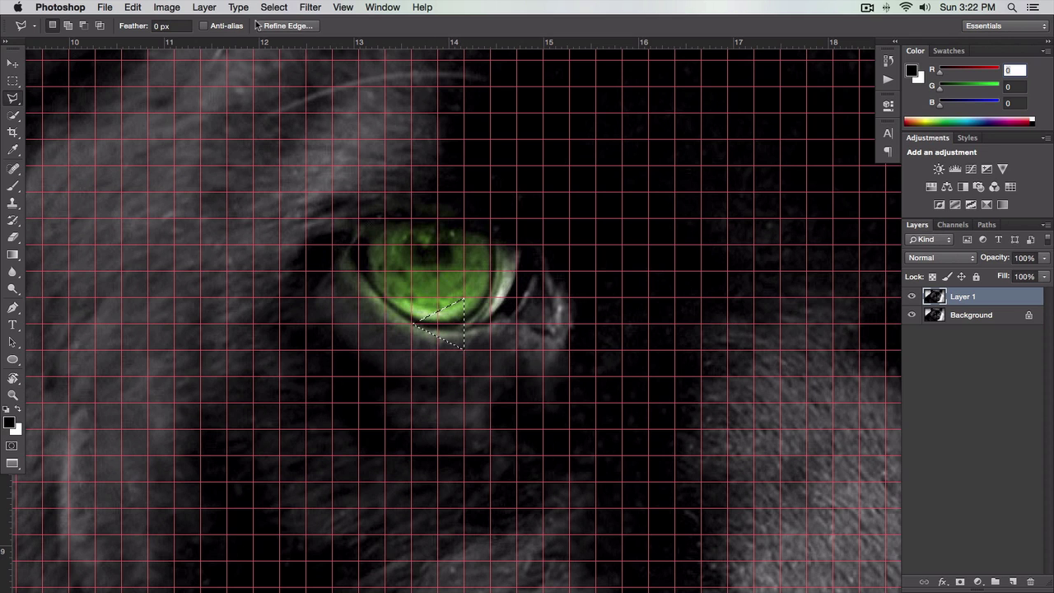
Step: Fill the triangle with its olive-green average via Filter > Blur > Average, then deselect
left_click(314, 10)
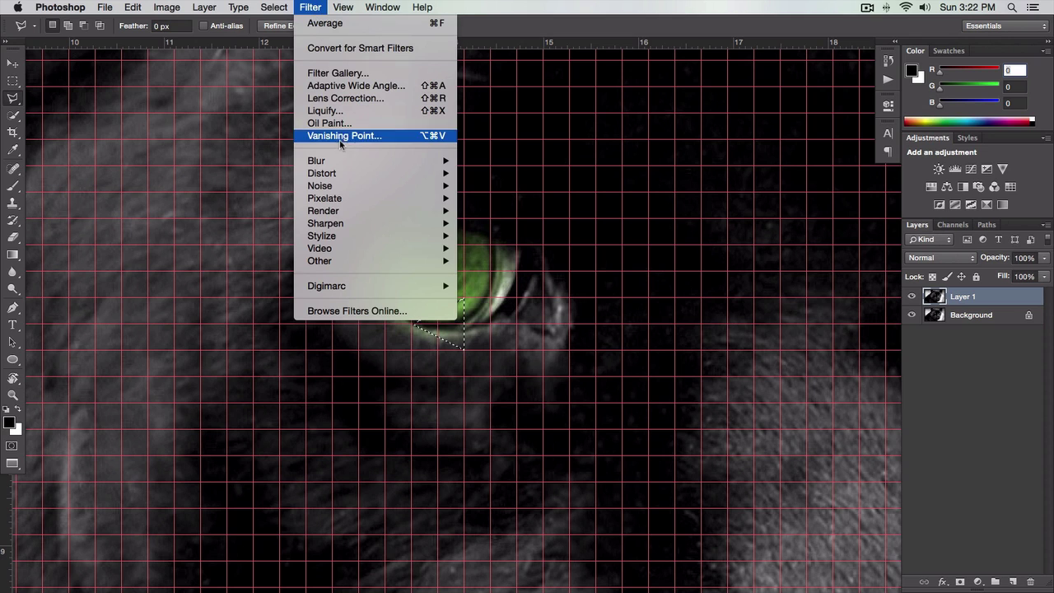
mouse_move(346, 163)
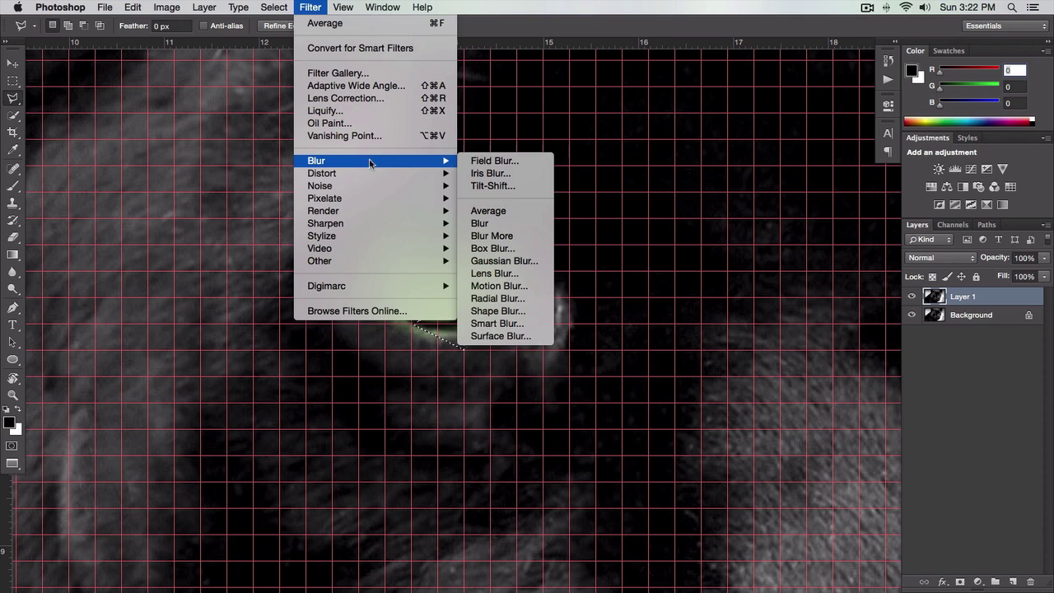
left_click(502, 216)
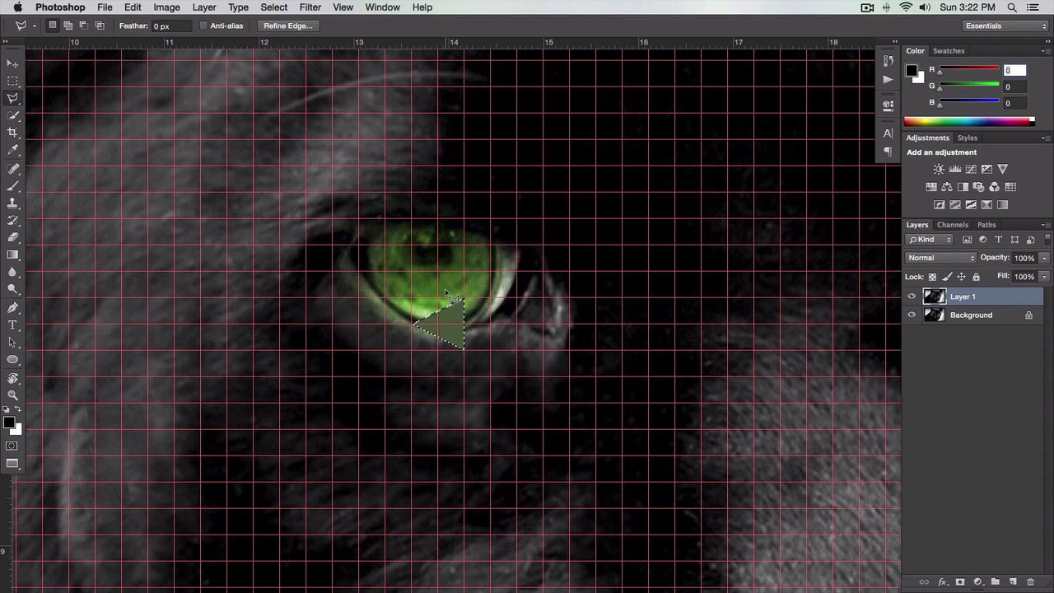
key("super+d")
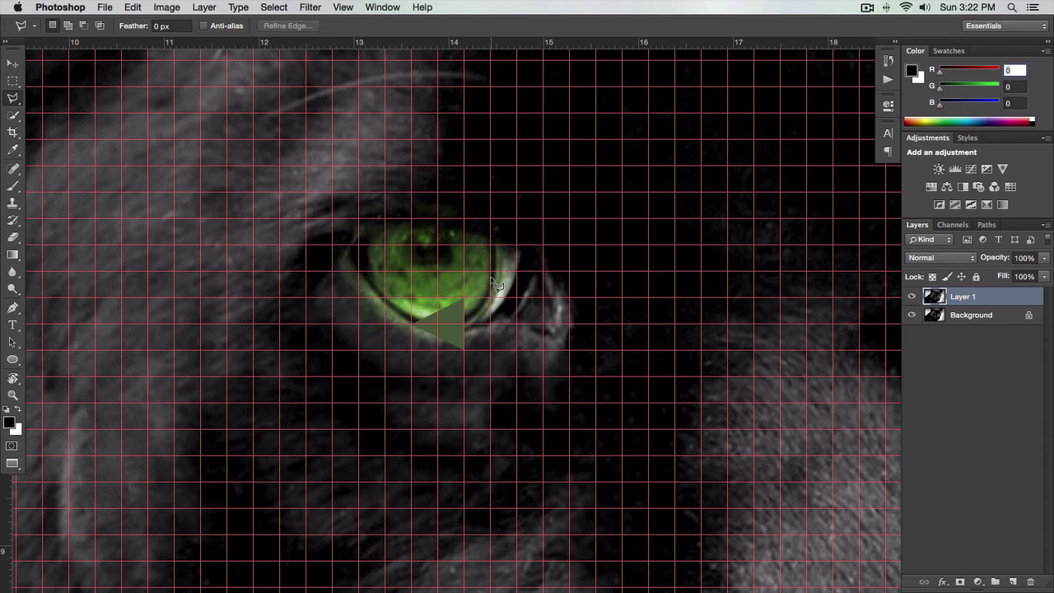
key("super+equal")
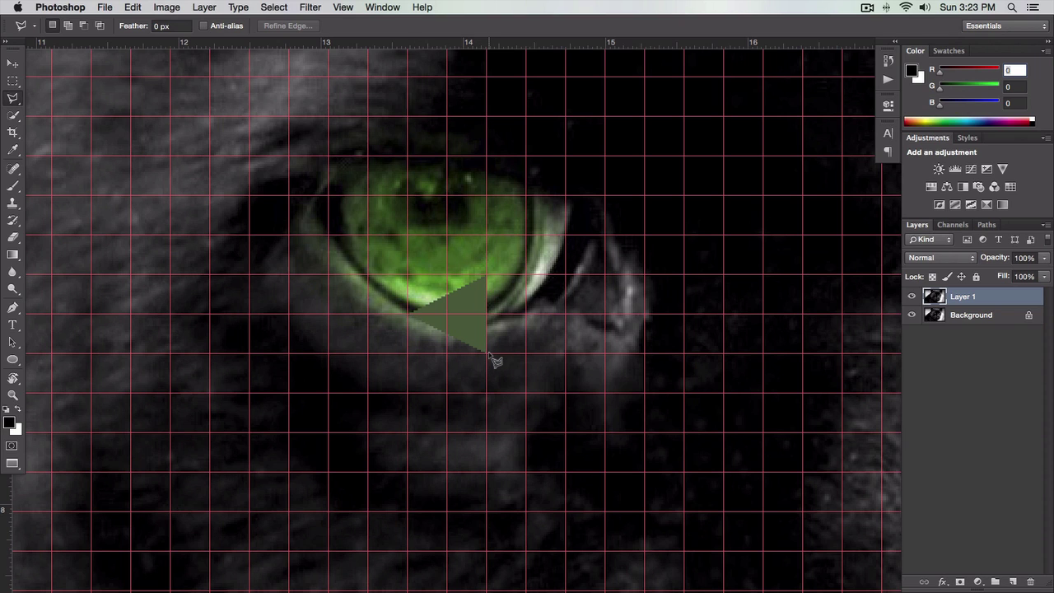
Step: Select the adjacent triangle, fill it with its averaged green, and deselect
left_click(486, 275)
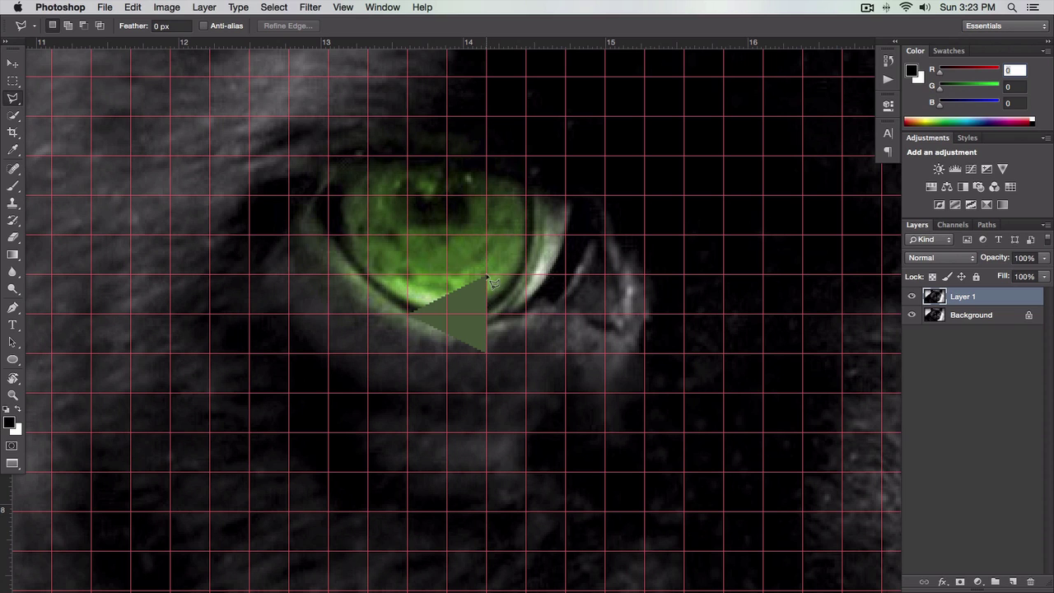
left_click(563, 313)
left_click(486, 353)
left_click(486, 275)
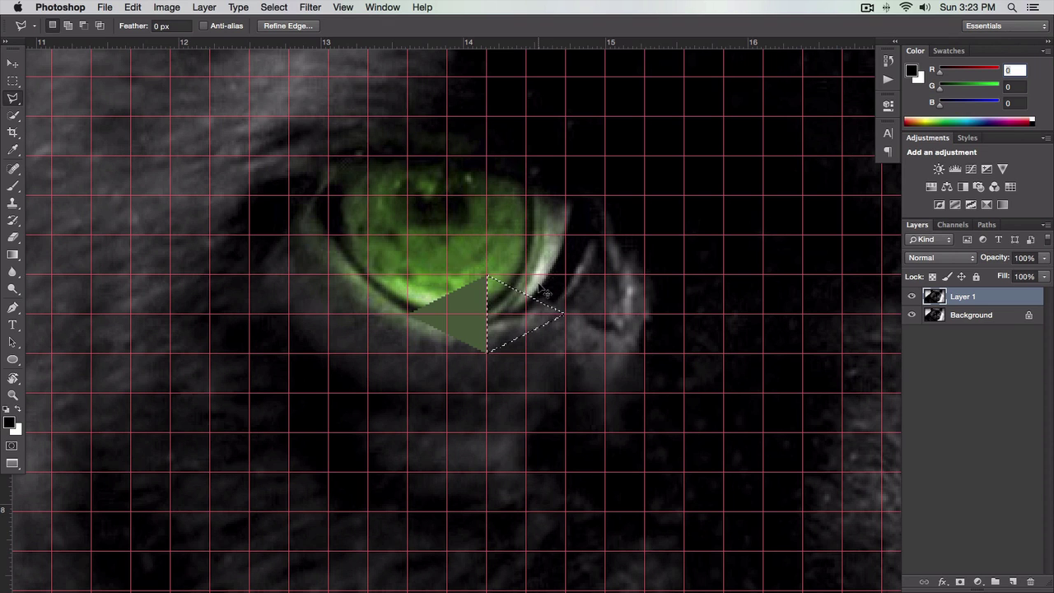
key("alt+BackSpace")
key("super+d")
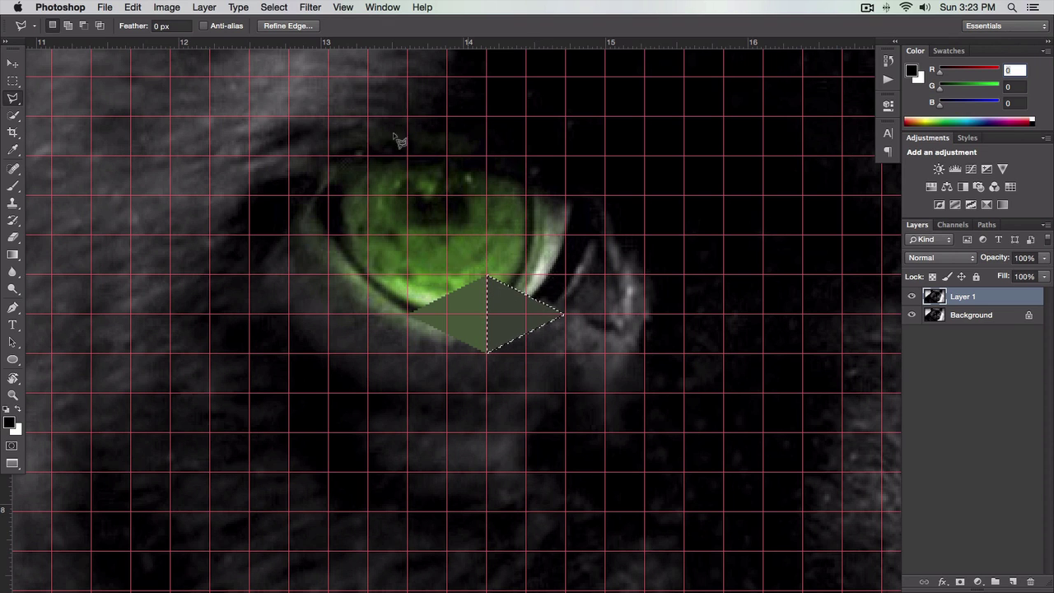
Step: Dismiss the Filter menu without applying anything and hide the grid overlay
left_click(310, 8)
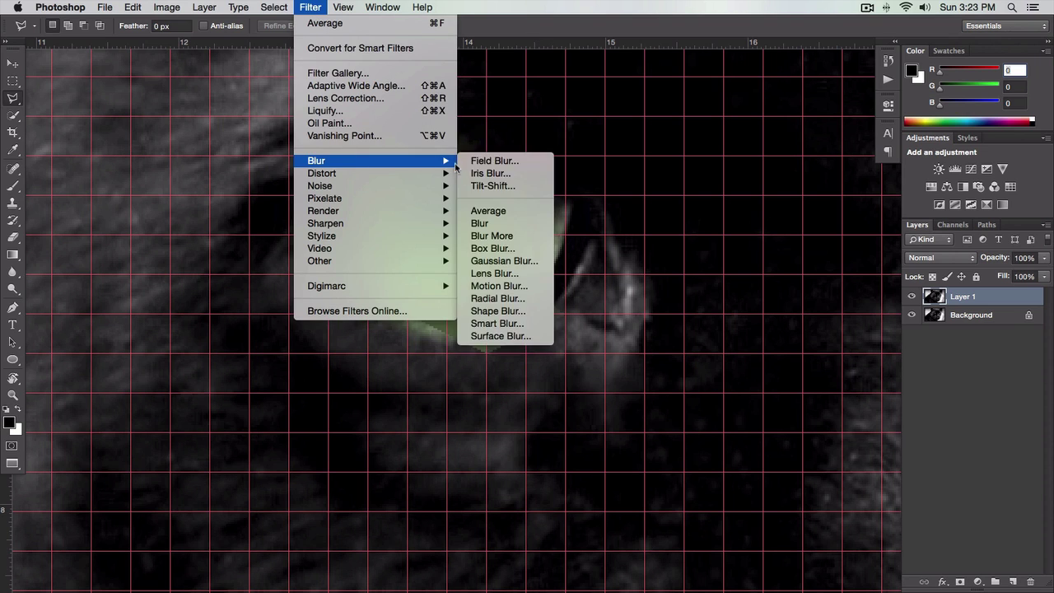
left_click(612, 302)
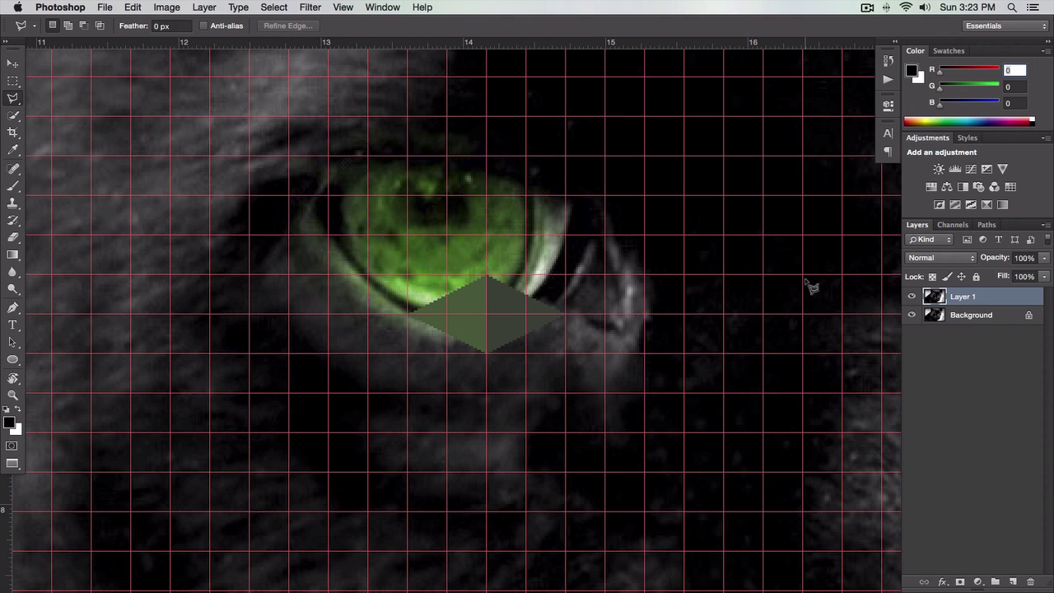
key("super+apostrophe")
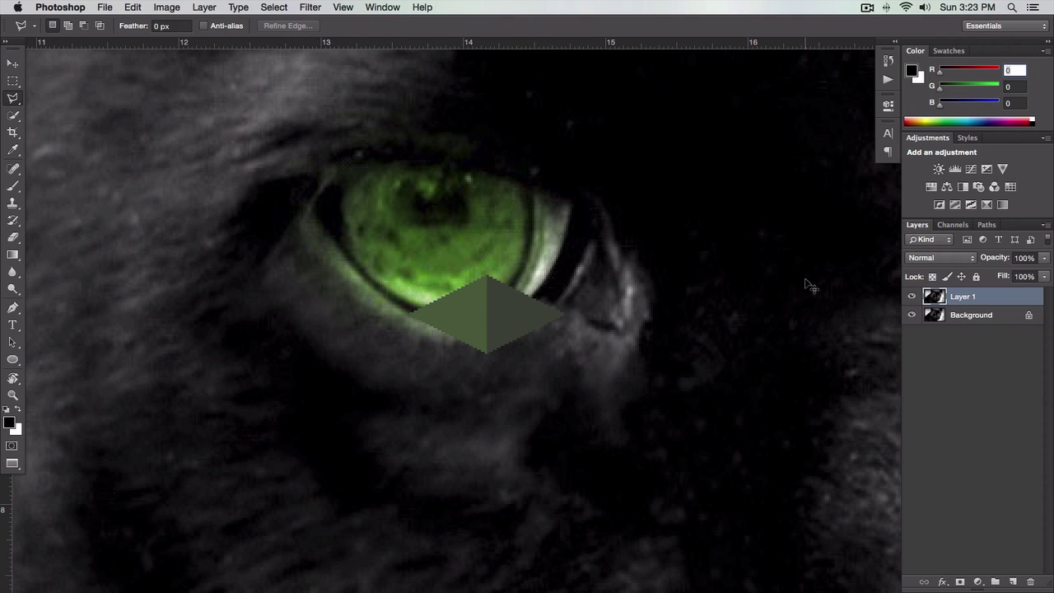
Step: Zoom out to the full panther face and hide the grid to inspect the green diamond pupil
key("super+apostrophe")
key("super+apostrophe")
key("super+apostrophe")
key("super+apostrophe")
key("super+apostrophe")
key("super+apostrophe")
key("super+apostrophe")
key("super+apostrophe")
key("super+apostrophe")
key("super+apostrophe")
key("super+apostrophe")
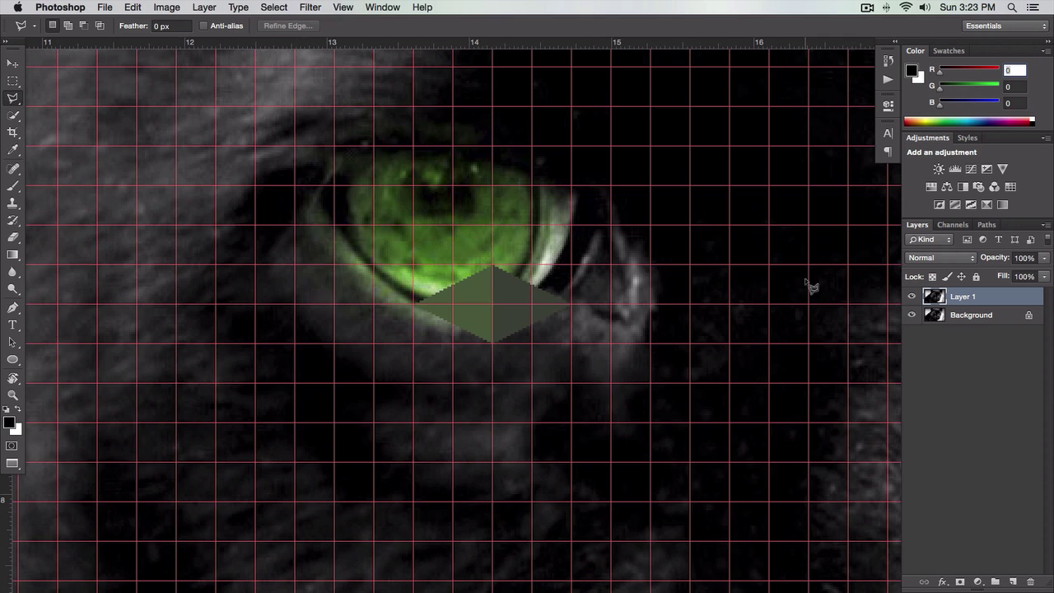
scroll(518, 261, "up", 2)
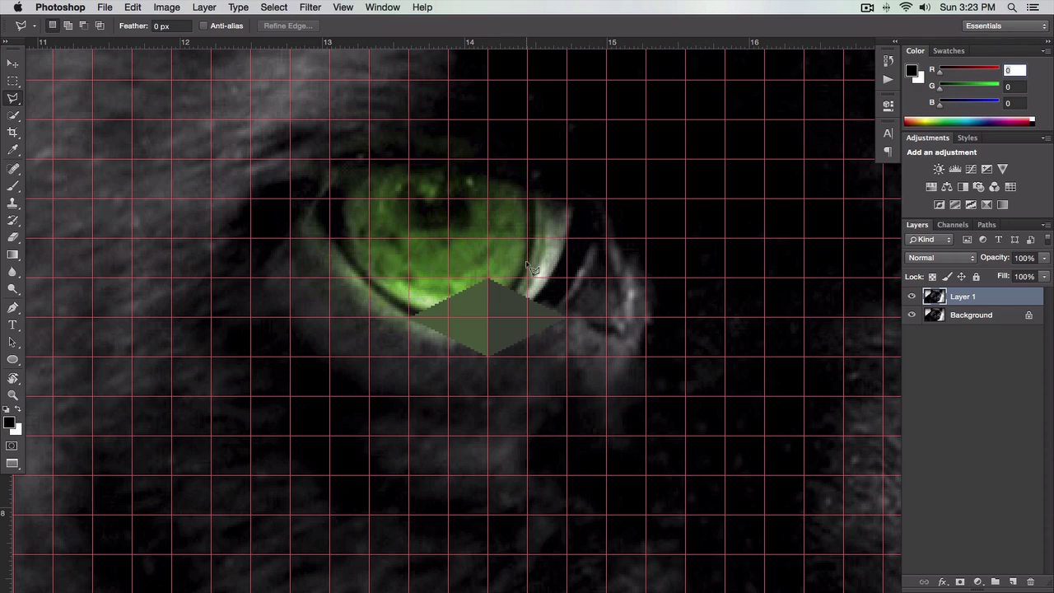
key("super+minus")
key("super+minus")
key("super+minus")
key("super+minus")
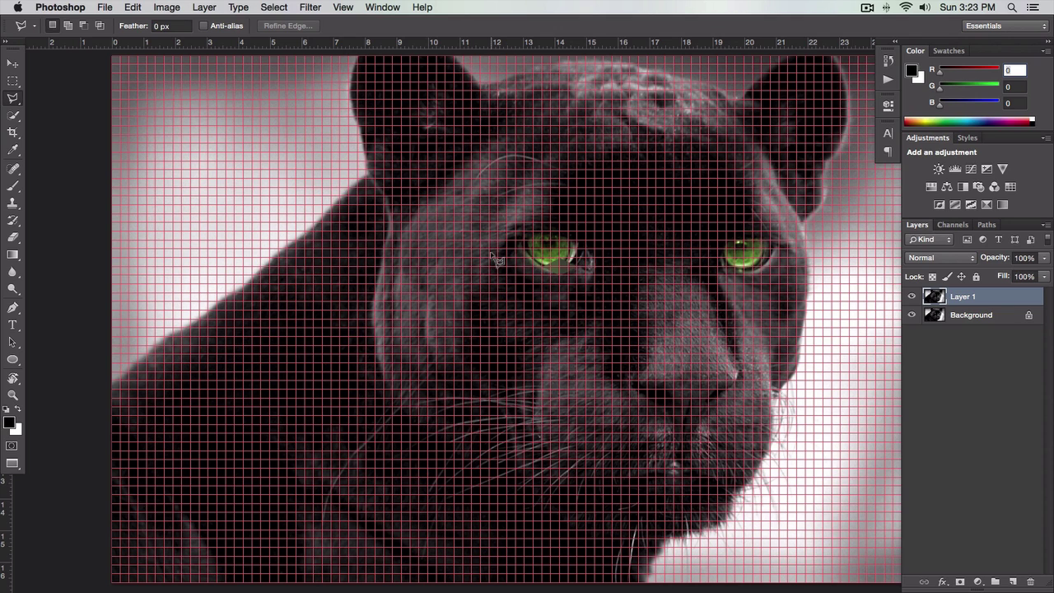
key("super+apostrophe")
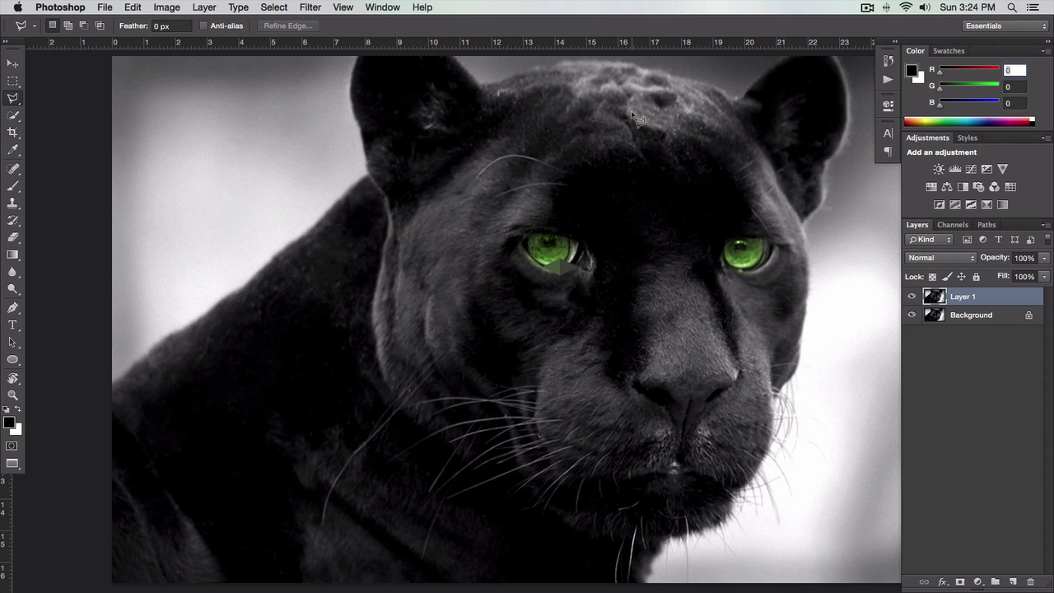
Step: Zoom in on the left eye and average-fill a triangle at the eye and a lower facet beside the diamond
scroll(576, 239, "up", 5)
key("ctrl+'")
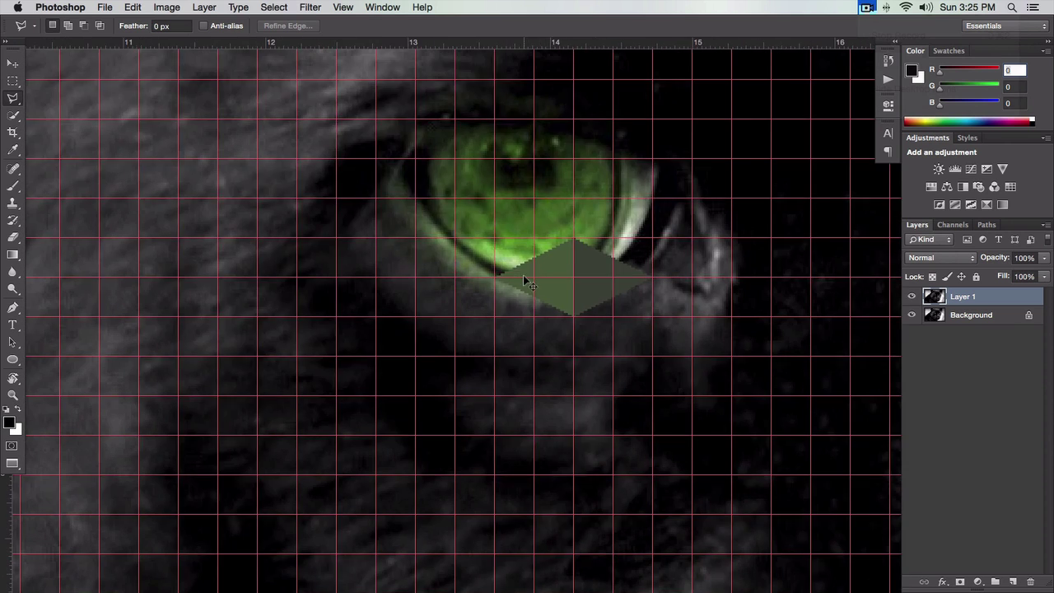
left_click(509, 239)
left_click(509, 286)
key("ctrl+f")
key("ctrl+d")
left_click(509, 288)
left_click(560, 312)
double_click(481, 338)
key("ctrl+f")
key("ctrl+d")
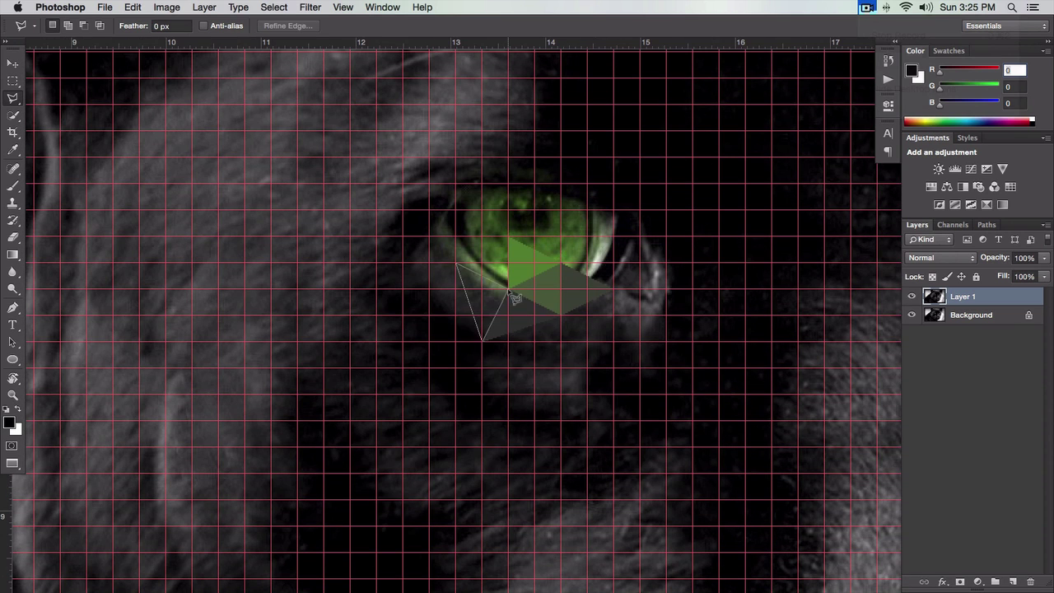
Step: Add two more averaged facets beside the eye and toward its upper left
left_click(509, 239)
double_click(509, 288)
key("ctrl+f")
key("ctrl+d")
left_click(509, 238)
left_click(457, 209)
double_click(457, 264)
key("ctrl+f")
key("ctrl+d")
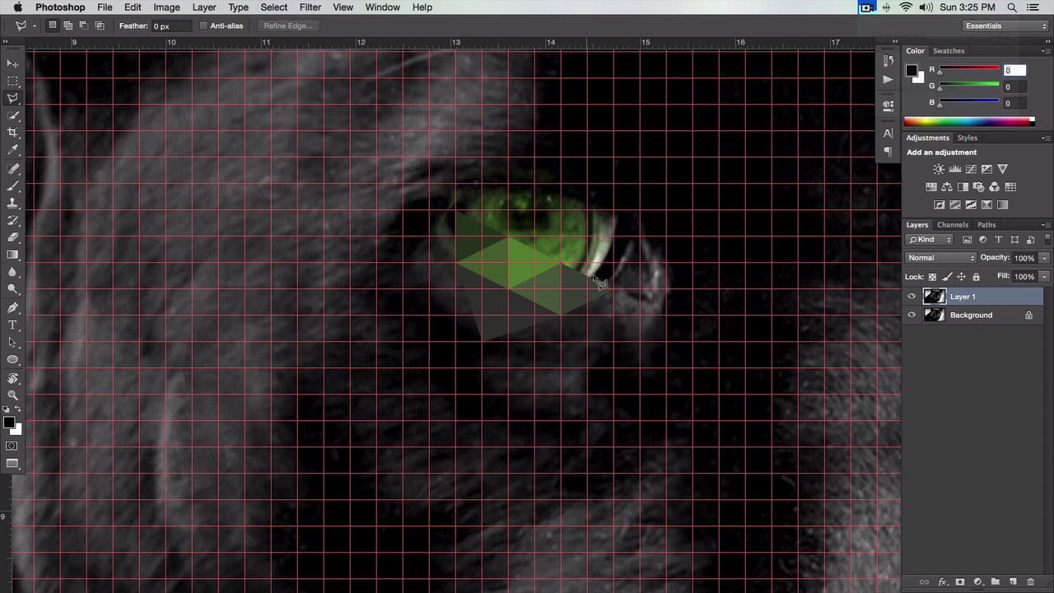
Step: Fill a right-side facet and a facet below the eye with averaged colour
left_click(560, 263)
left_click(611, 237)
double_click(613, 290)
key("ctrl+f")
key("ctrl+d")
scroll(576, 264, "up", 1)
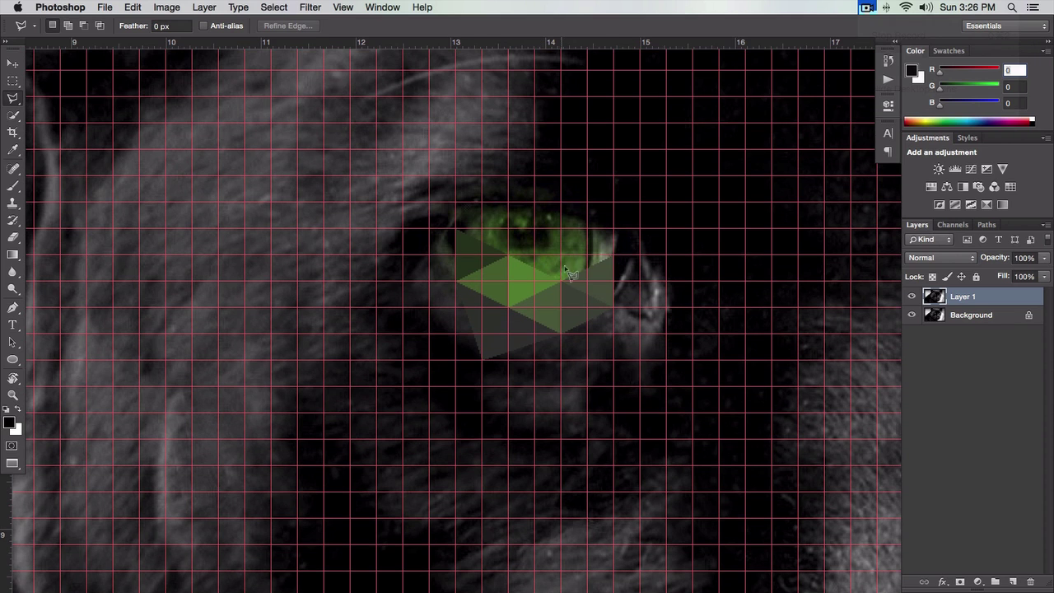
left_click(563, 274)
double_click(510, 284)
key("ctrl+f")
key("ctrl+d")
Step: Add averaged facets at the lower left and bottom of the eye patch
scroll(527, 329, "left", 2)
left_click(481, 285)
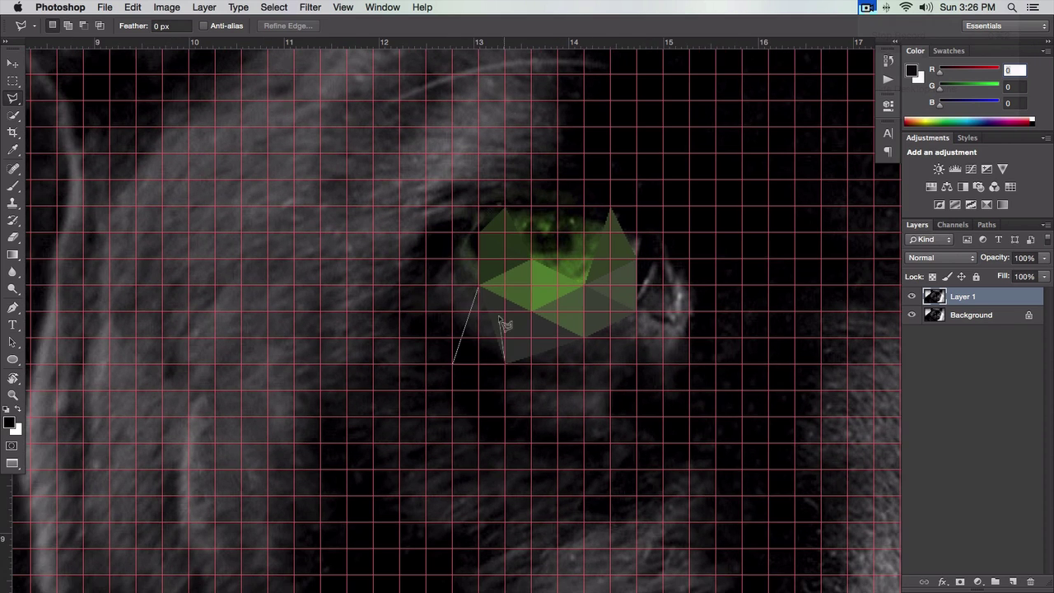
left_click(455, 355)
double_click(507, 363)
key("ctrl+f")
key("ctrl+d")
left_click(583, 338)
scroll(518, 362, "right", 5)
left_click(554, 309)
double_click(535, 352)
key("ctrl+f")
key("ctrl+d")
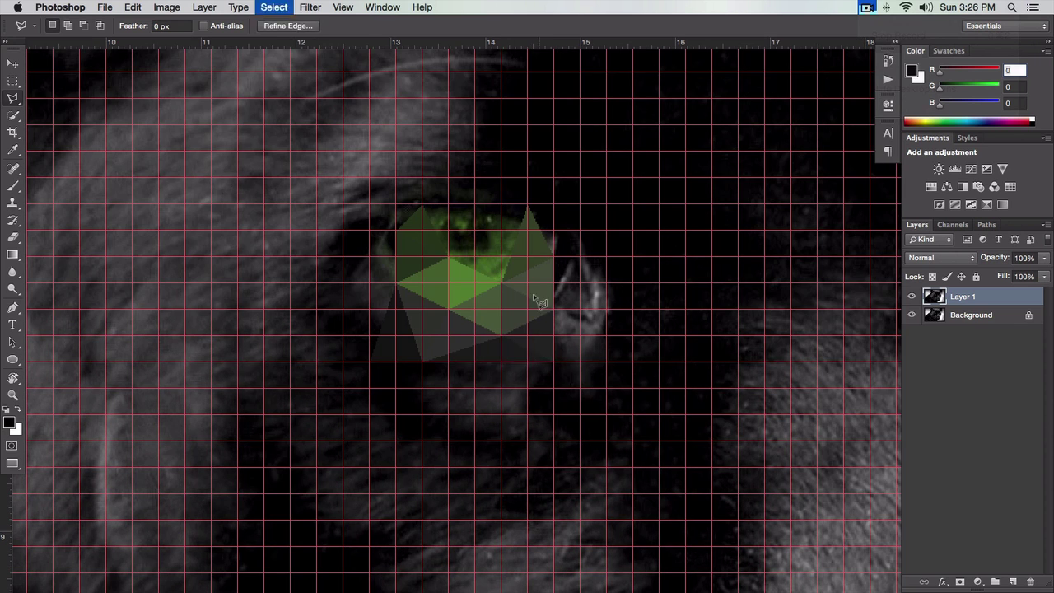
Step: Fill a facet at the patch edge and outline another facet to the right
scroll(535, 352, "up", 1)
scroll(535, 353, "left", 1)
left_click(510, 300)
left_click(512, 230)
double_click(537, 224)
key("ctrl+f")
key("ctrl+d")
scroll(527, 279, "up", 1)
scroll(527, 280, "left", 1)
left_click(585, 333)
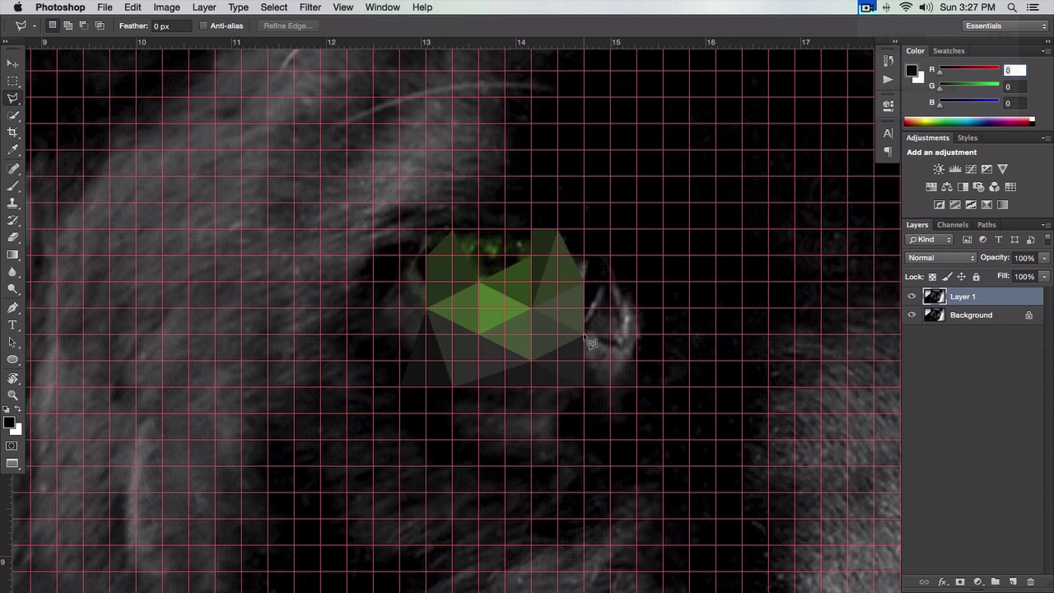
left_click(610, 284)
double_click(638, 370)
Step: Preview the facets on the whole image without the grid, then return to the eye and deselect
scroll(576, 313, "up", 1)
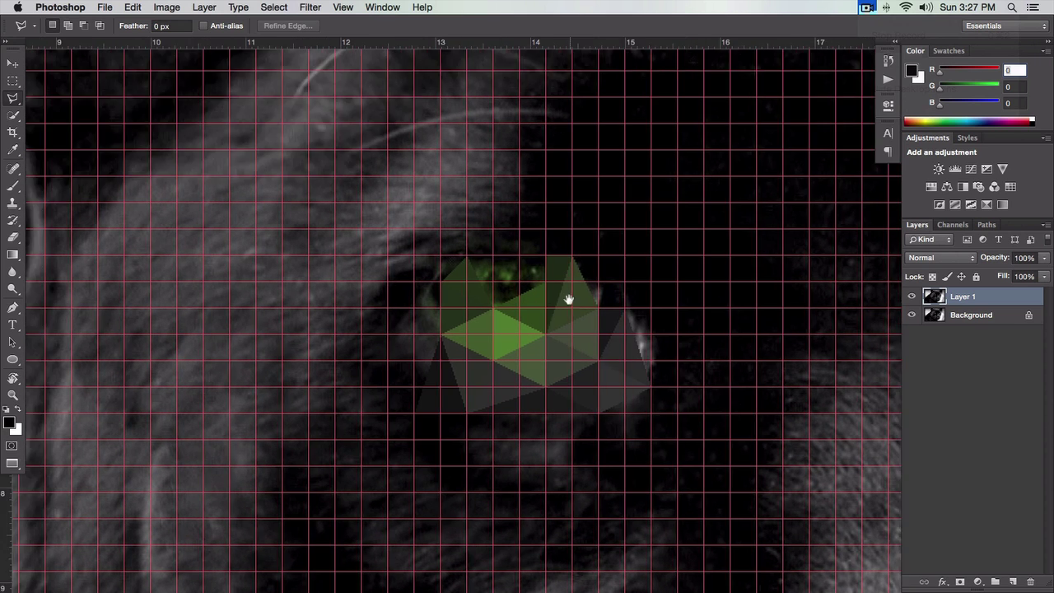
key("ctrl+apostrophe")
key("ctrl+0")
key("ctrl+apostrophe")
key("ctrl+alt+0")
key("ctrl+d")
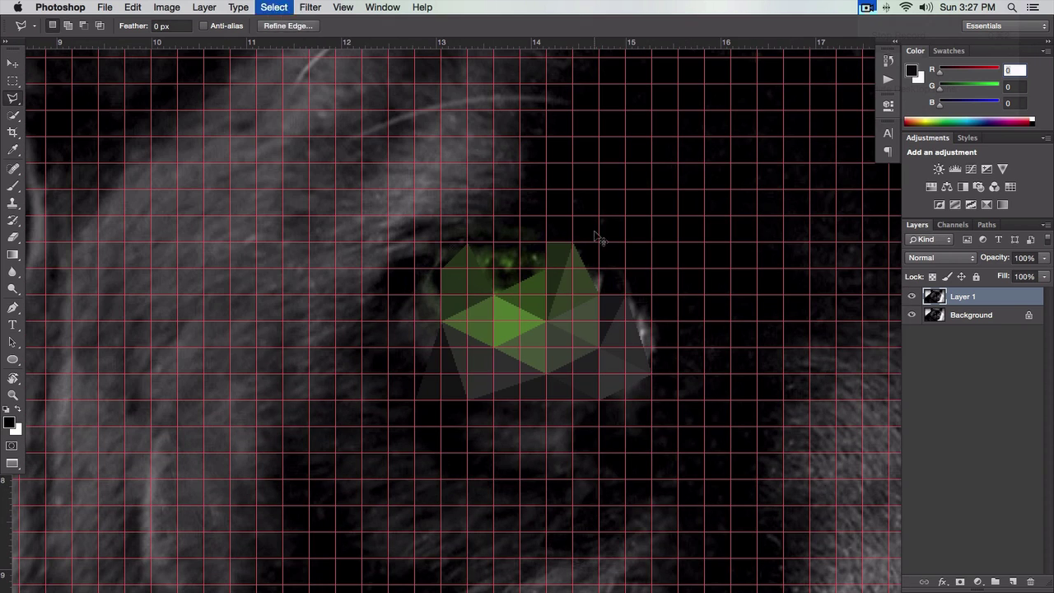
Step: Begin outlining a new facet from the green patch's left corner up above the eye
scroll(469, 254, "down", 1)
scroll(469, 255, "left", 2)
left_click(550, 281)
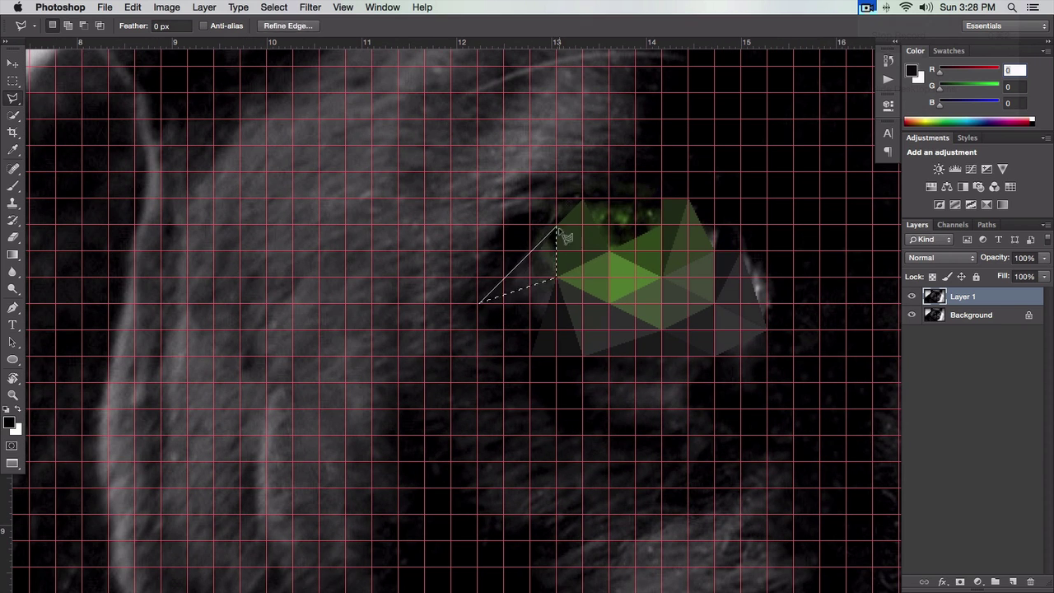
left_click(482, 303)
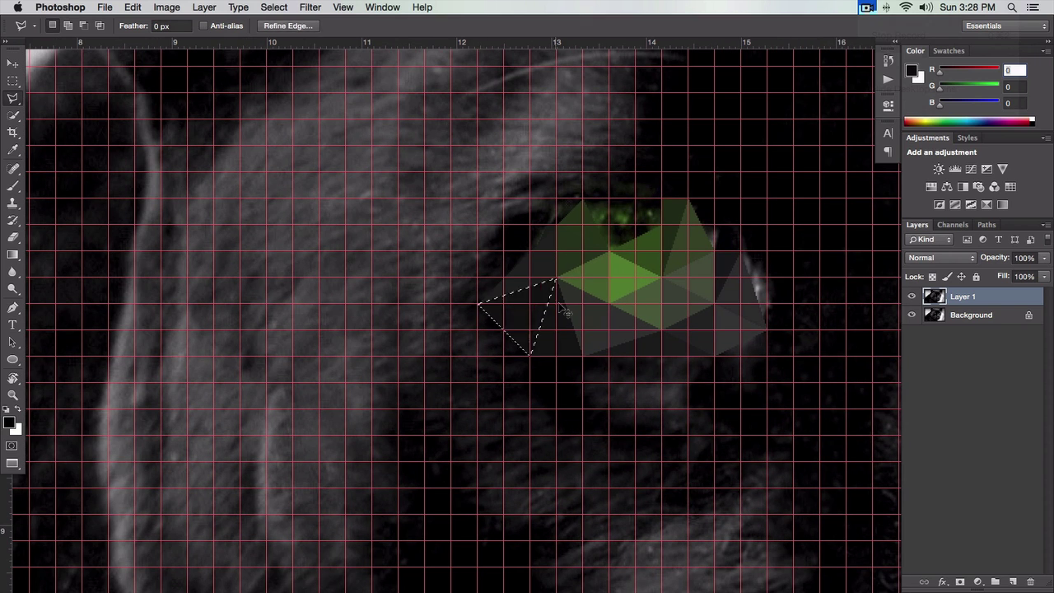
scroll(486, 311, "up", 2)
scroll(487, 311, "right", 2)
left_click(537, 223)
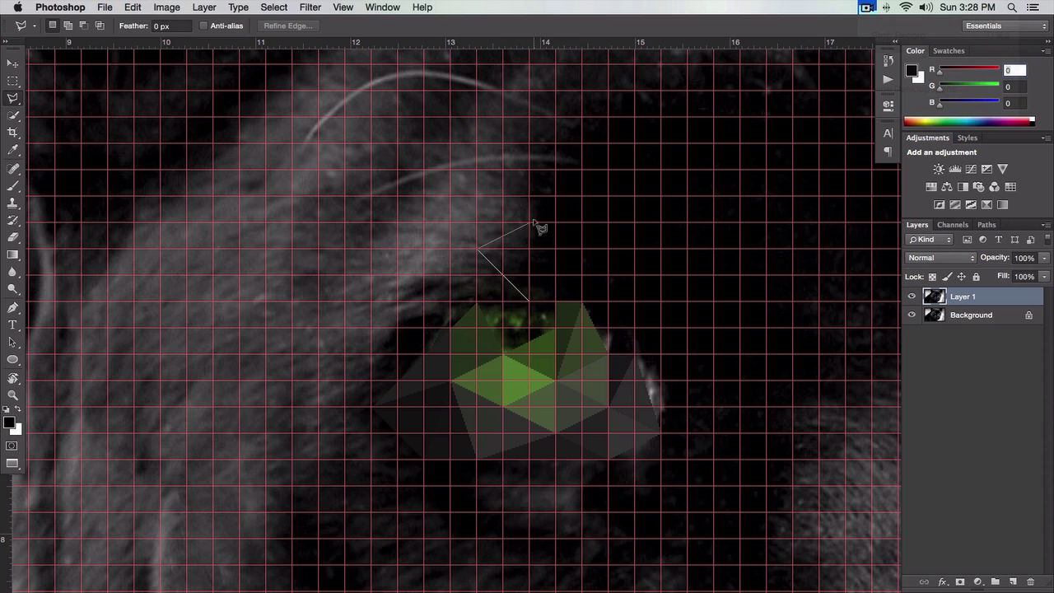
left_click(477, 249)
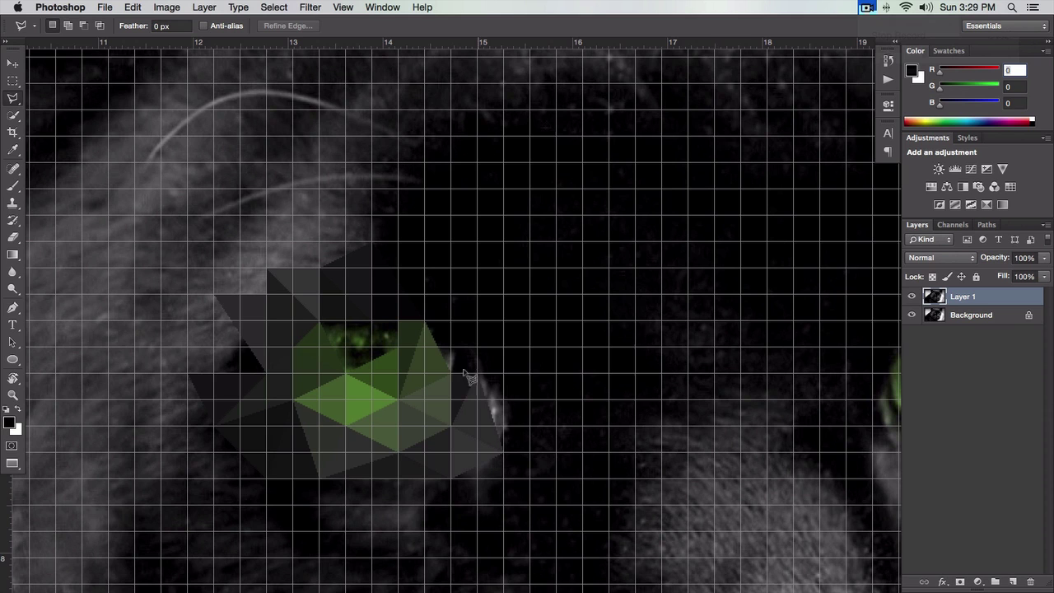
Step: Bring the area above the eye into view, return to the Polygonal Lasso, and toggle the grid to check
mouse_move(466, 377)
left_mouse_down()
mouse_move(571, 283)
mouse_move(604, 275)
left_mouse_up()
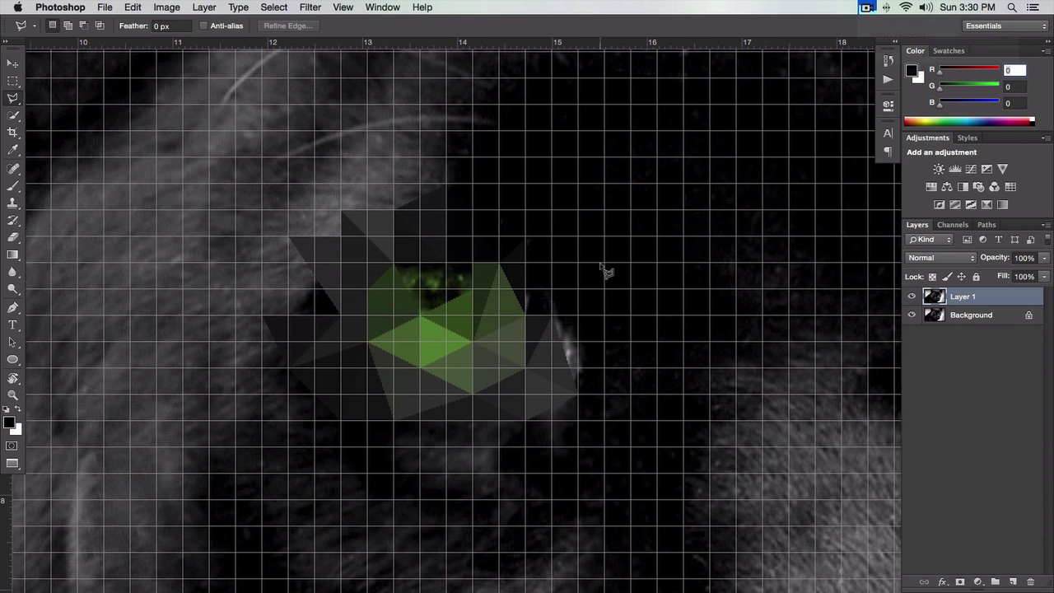
key("v")
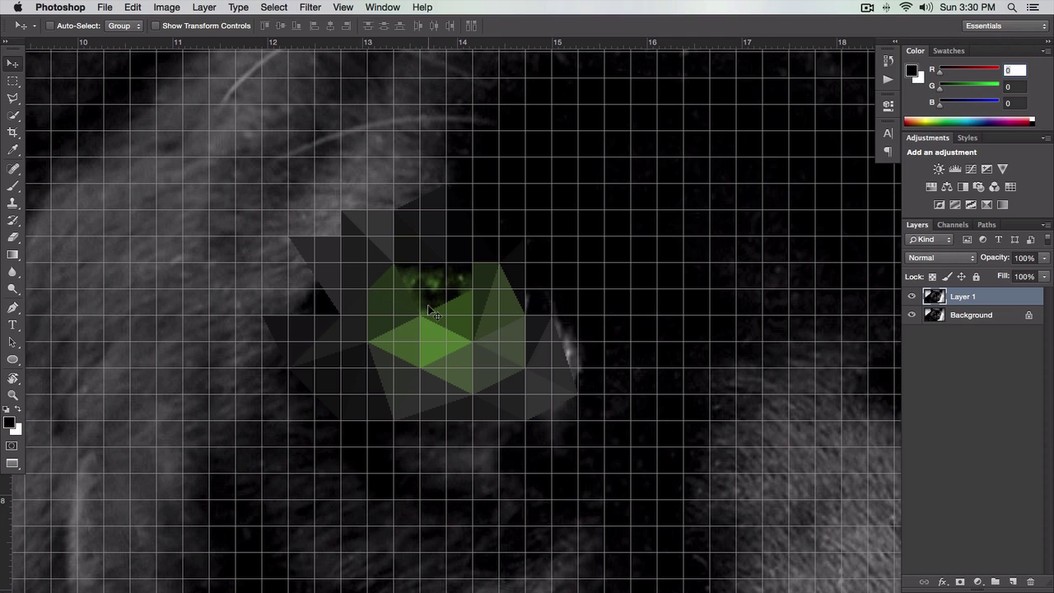
left_click(13, 98)
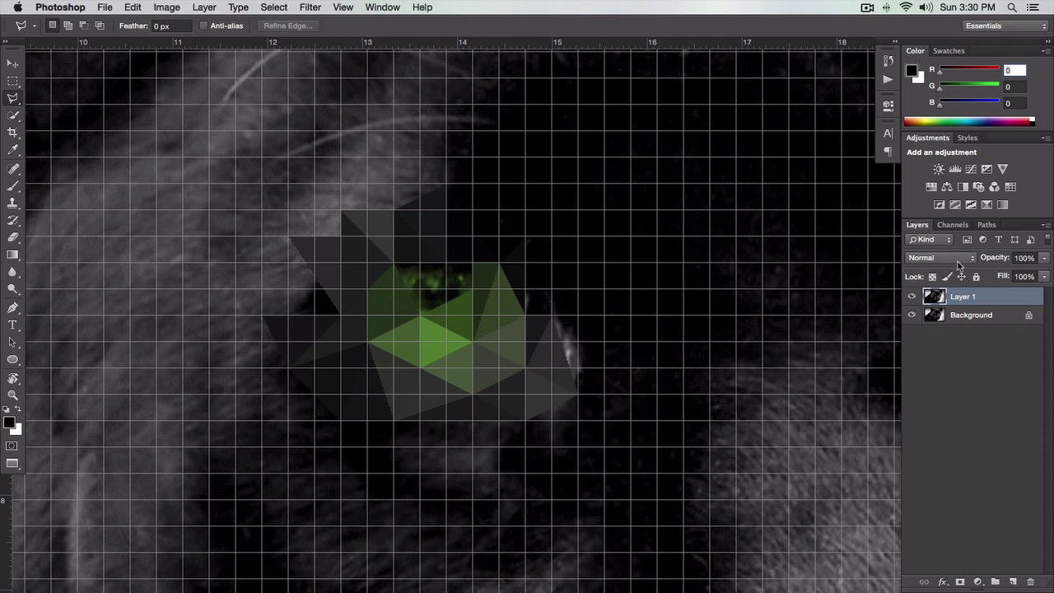
key("super+apostrophe")
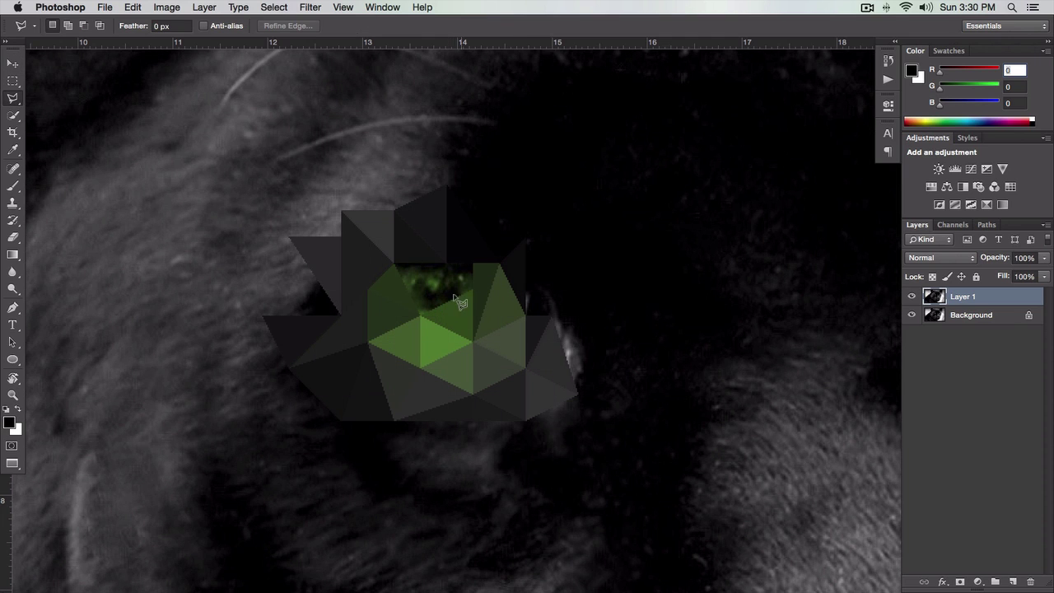
key("super+apostrophe")
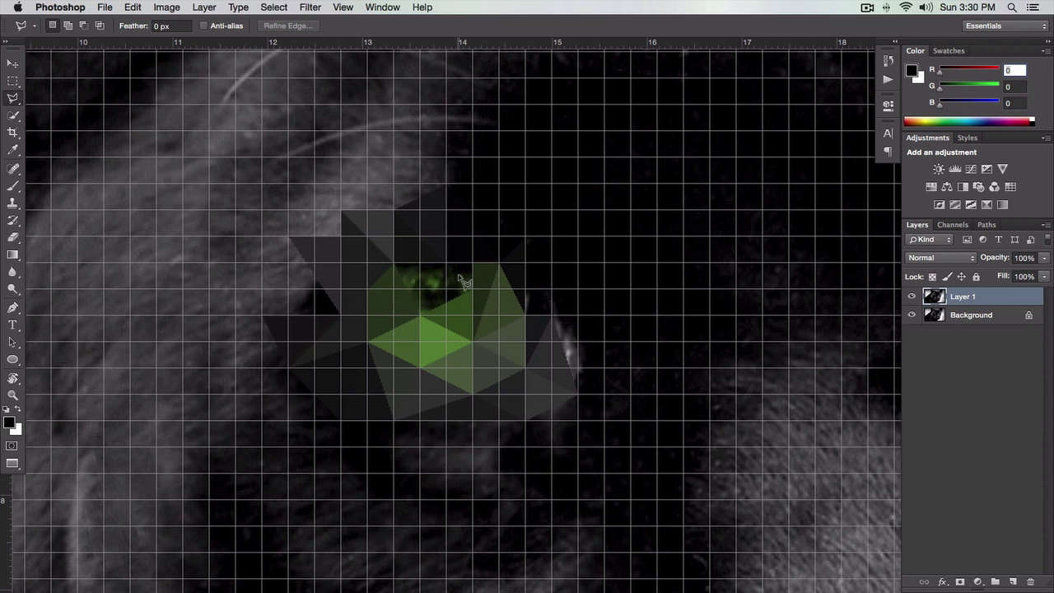
Step: Outline several small triangles at the eye top, clearing each selection
double_click(421, 314)
key("super+d")
left_click(421, 312)
double_click(463, 305)
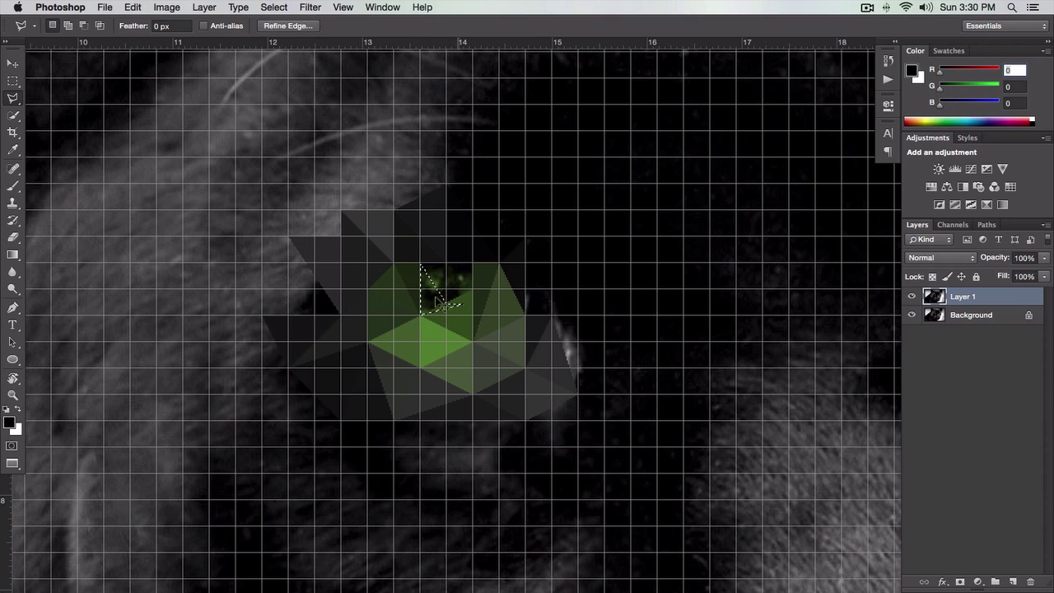
key("super+d")
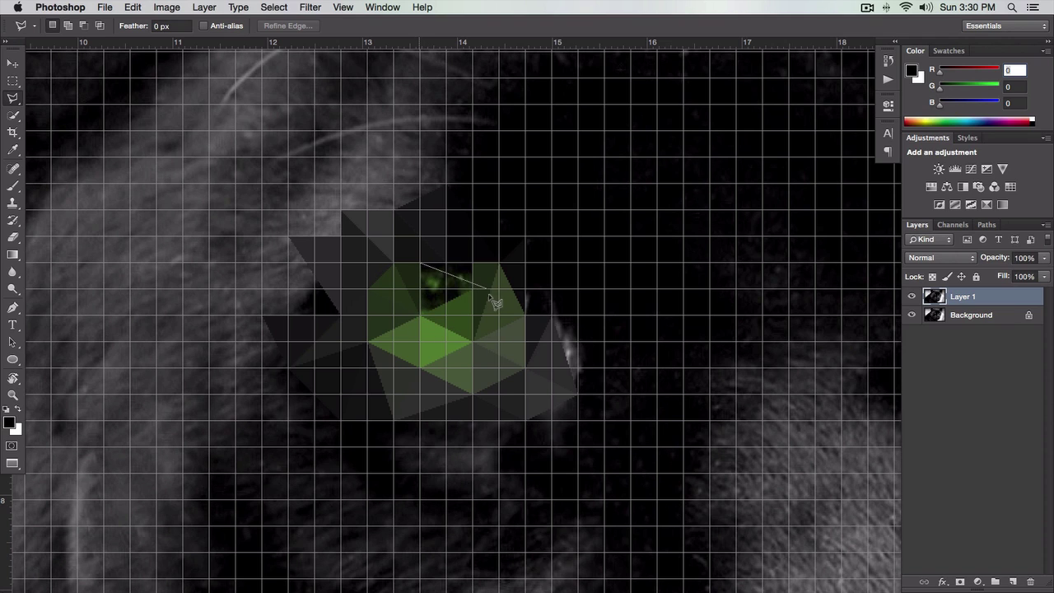
left_click(476, 293)
double_click(427, 323)
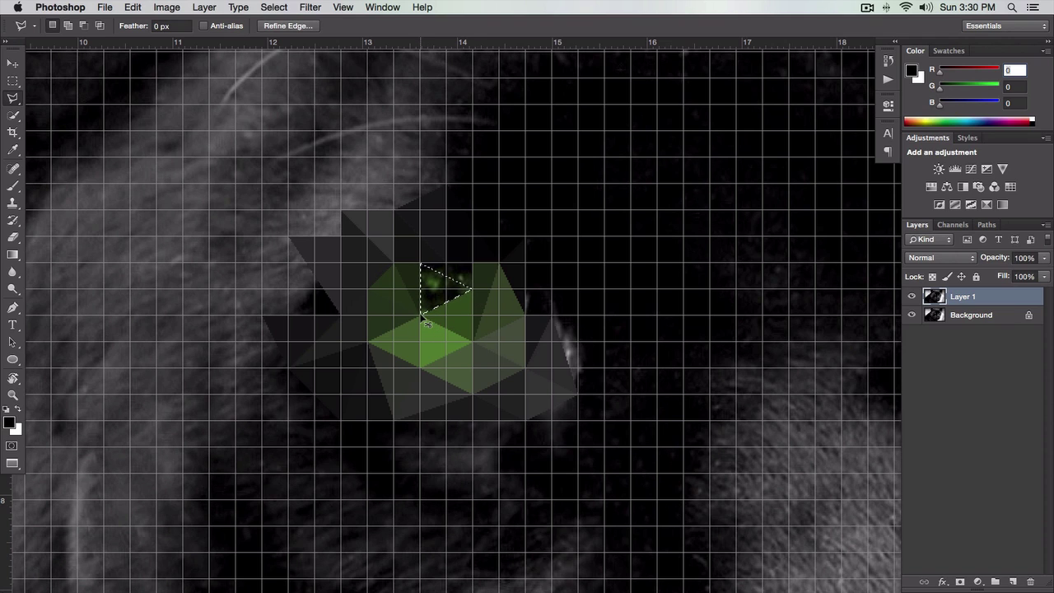
key("super+d")
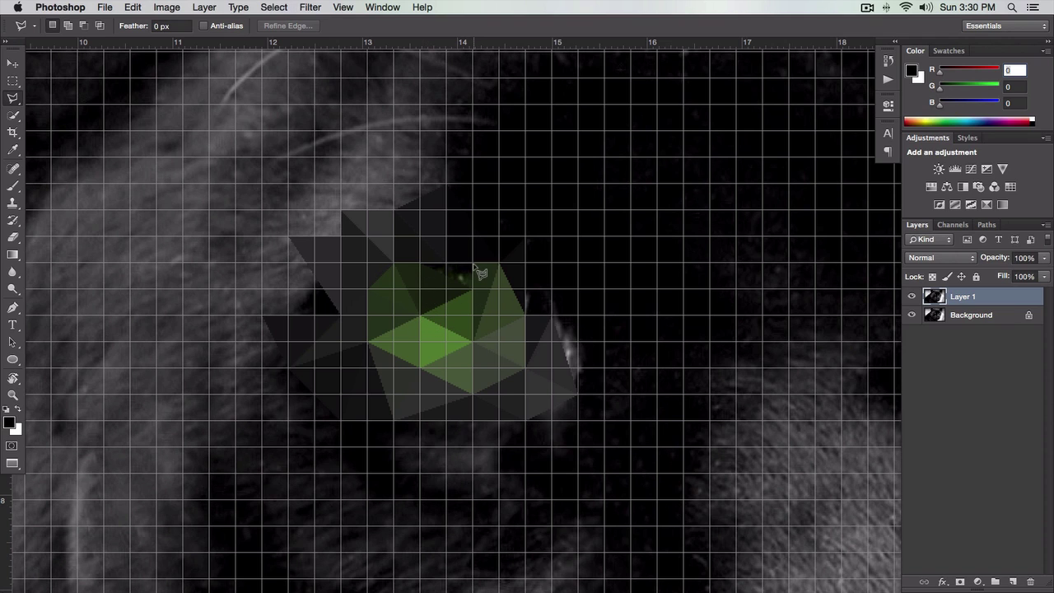
left_click(476, 294)
double_click(423, 264)
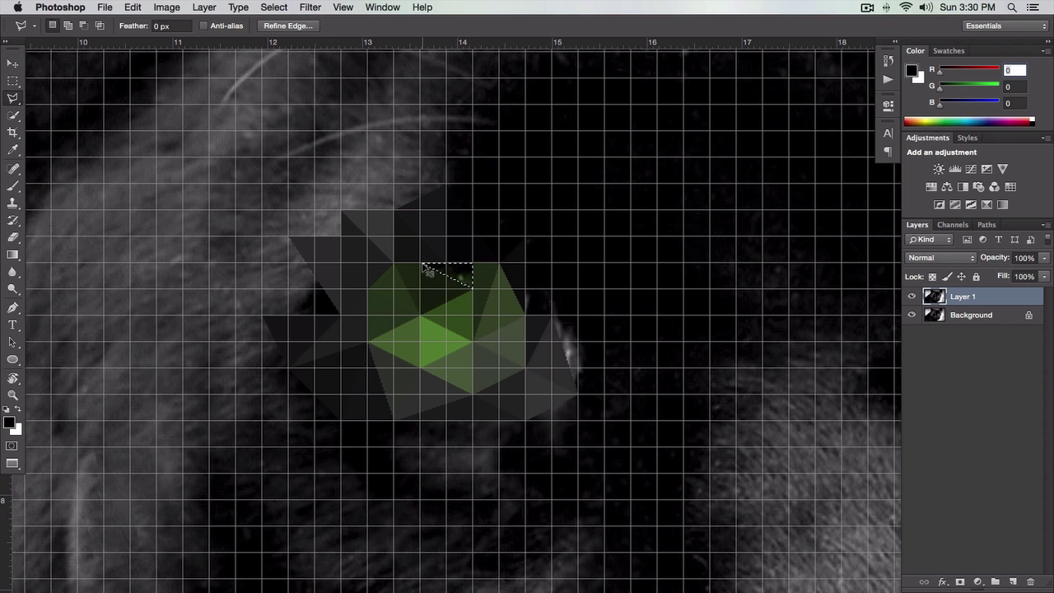
key("super+d")
Step: Judge the eye against the whole panther face without the grid, then zoom back in with the grid on
left_click_drag(454, 299, 475, 264)
key("super+minus")
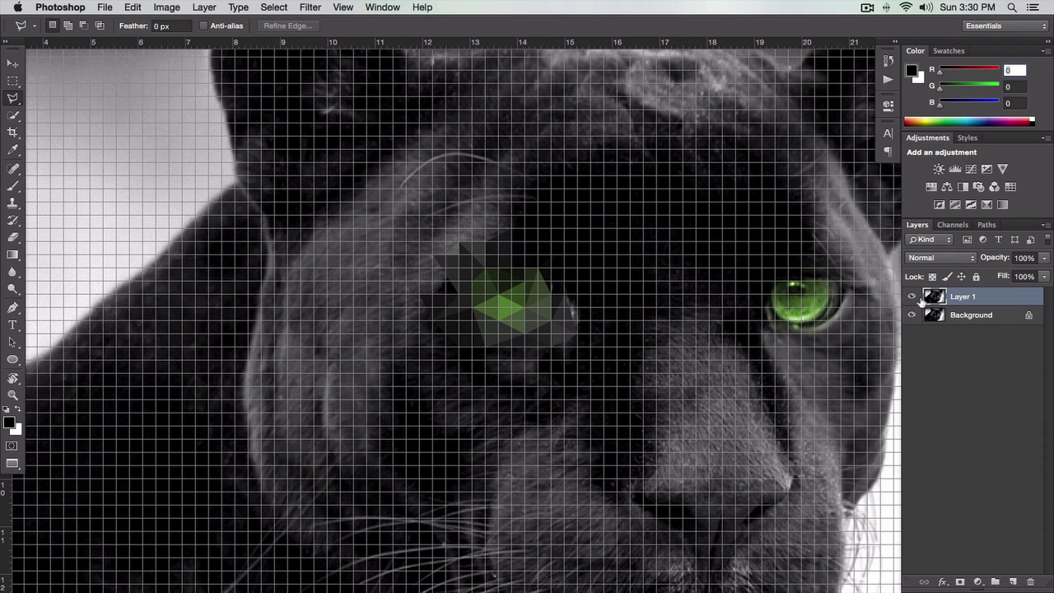
key("super+apostrophe")
left_click_drag(216, 309, 210, 318)
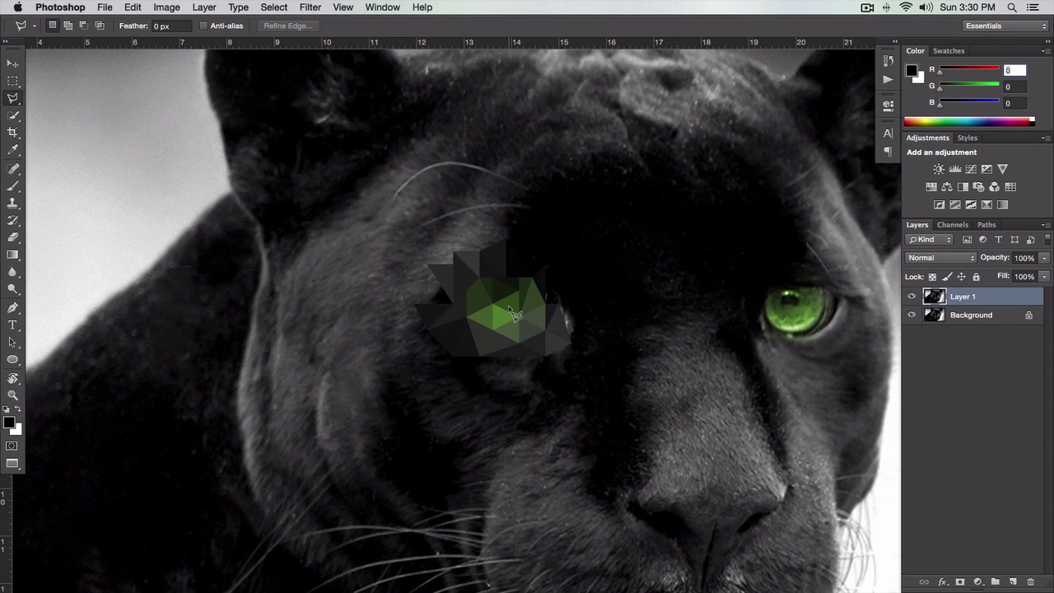
key("super+plus")
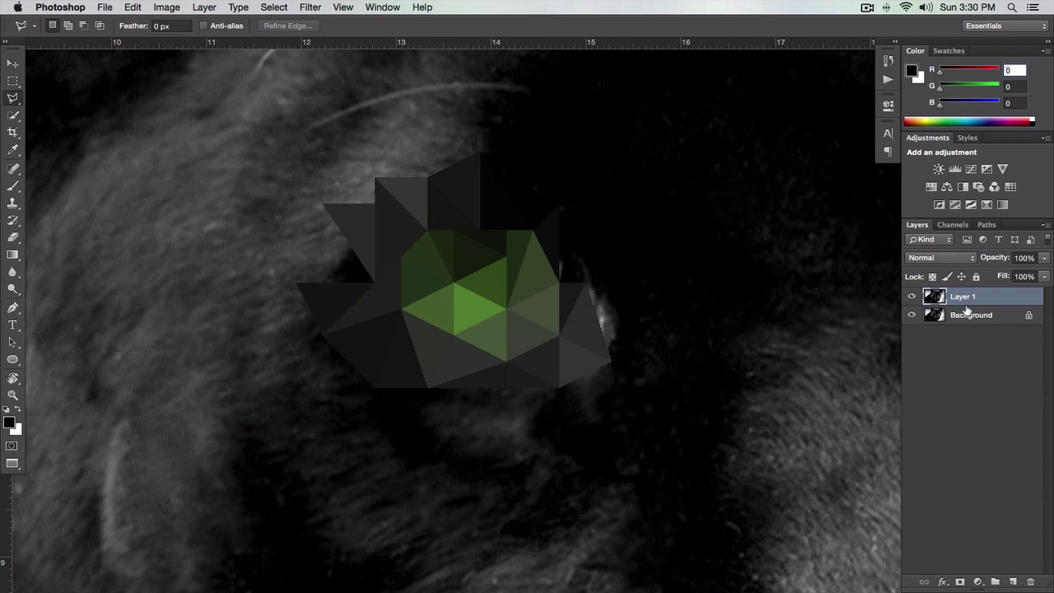
key("super+apostrophe")
left_click_drag(469, 251, 501, 261)
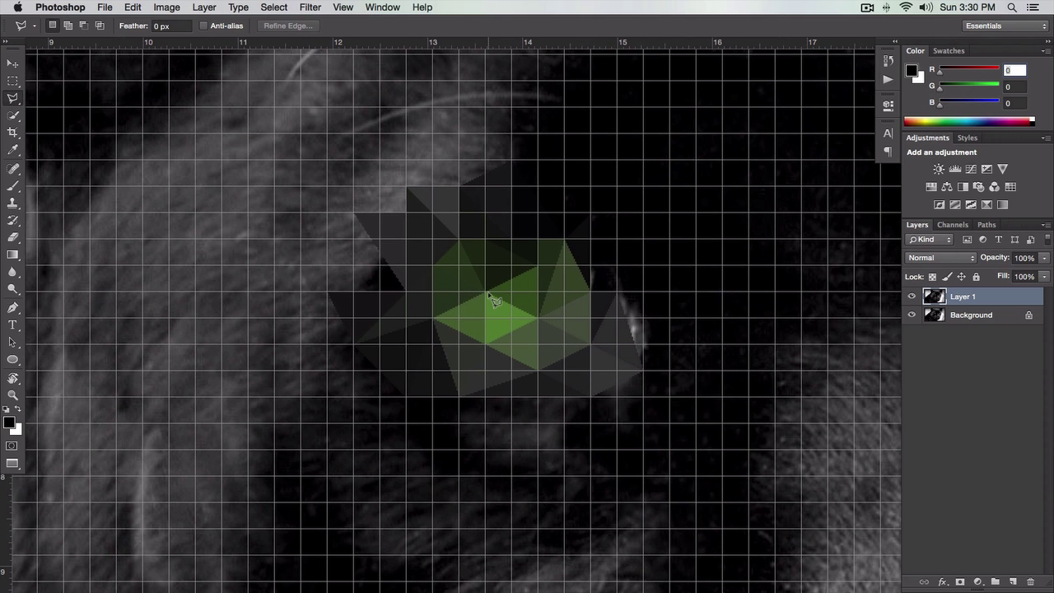
key("super+plus")
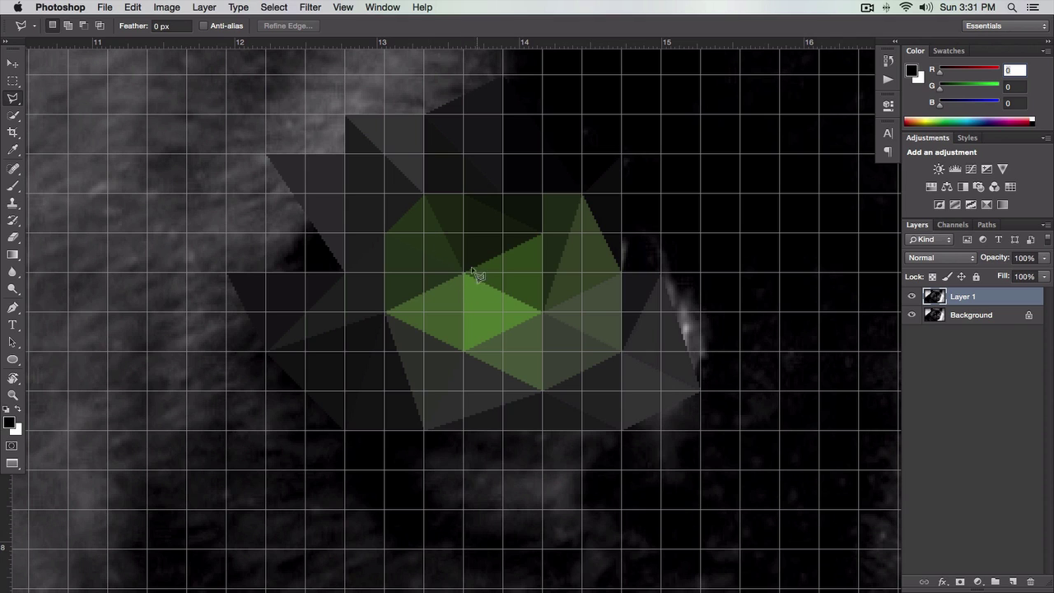
Step: Outline a small triangle at the top of the eye as a selection
left_click(425, 272)
left_click(463, 233)
left_click(463, 272)
left_click(425, 272)
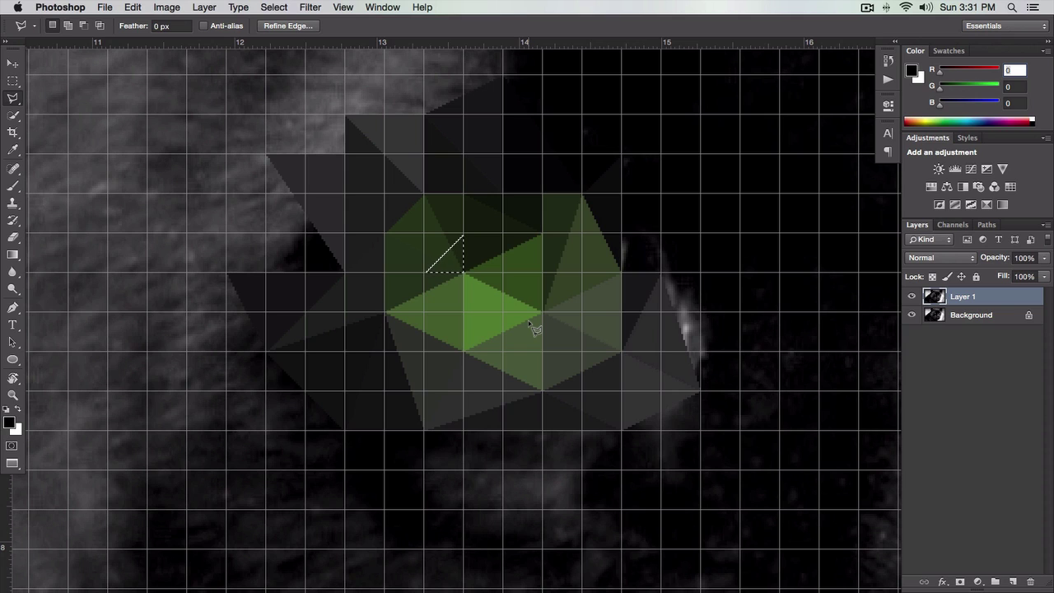
Step: Fill the first two pupil triangles at the eye centre with black
key("alt+BackSpace")
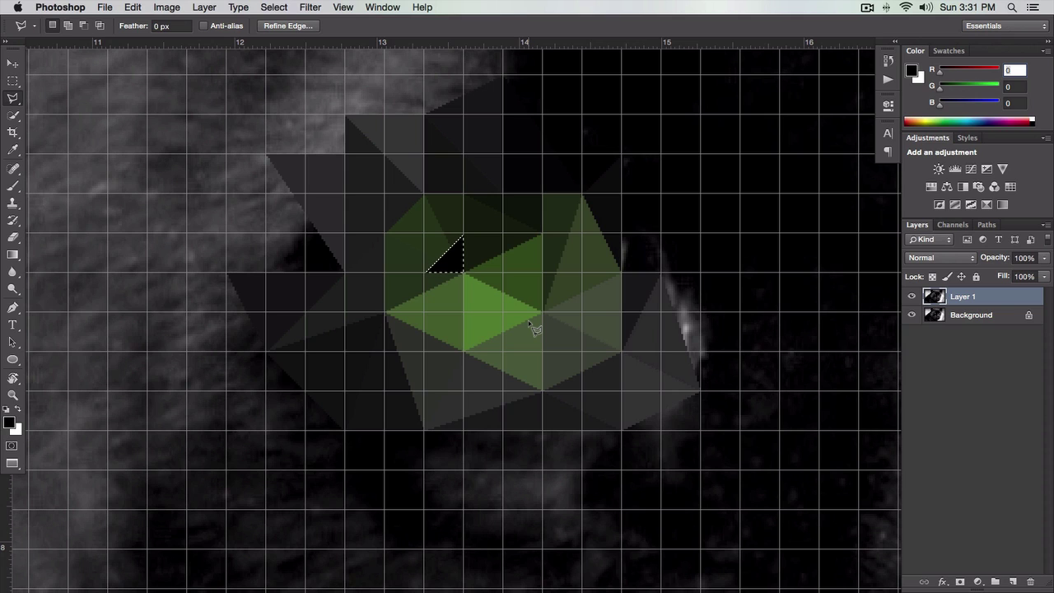
key("super+d")
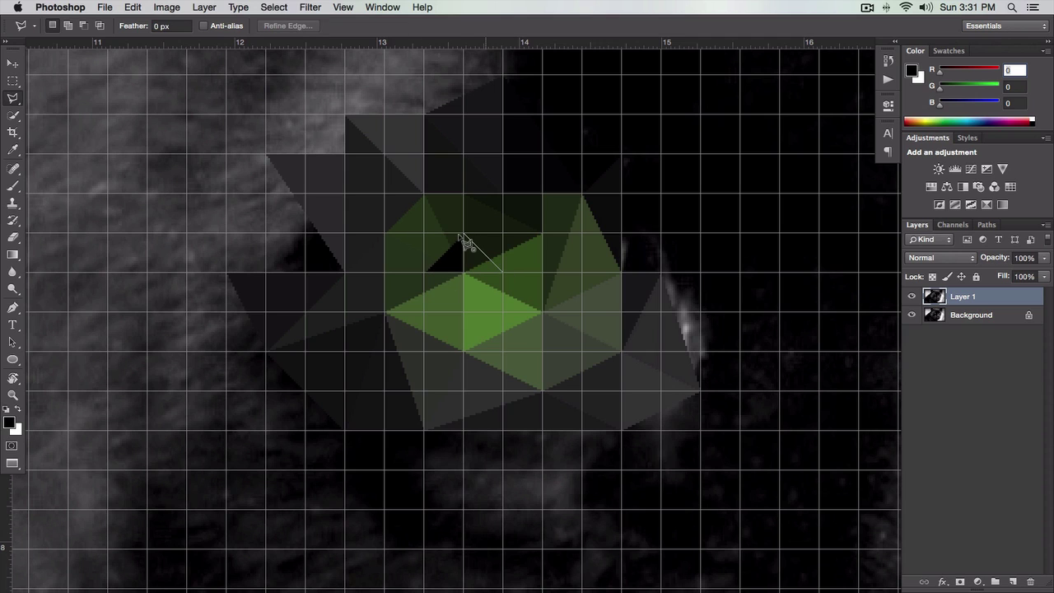
left_click(463, 236)
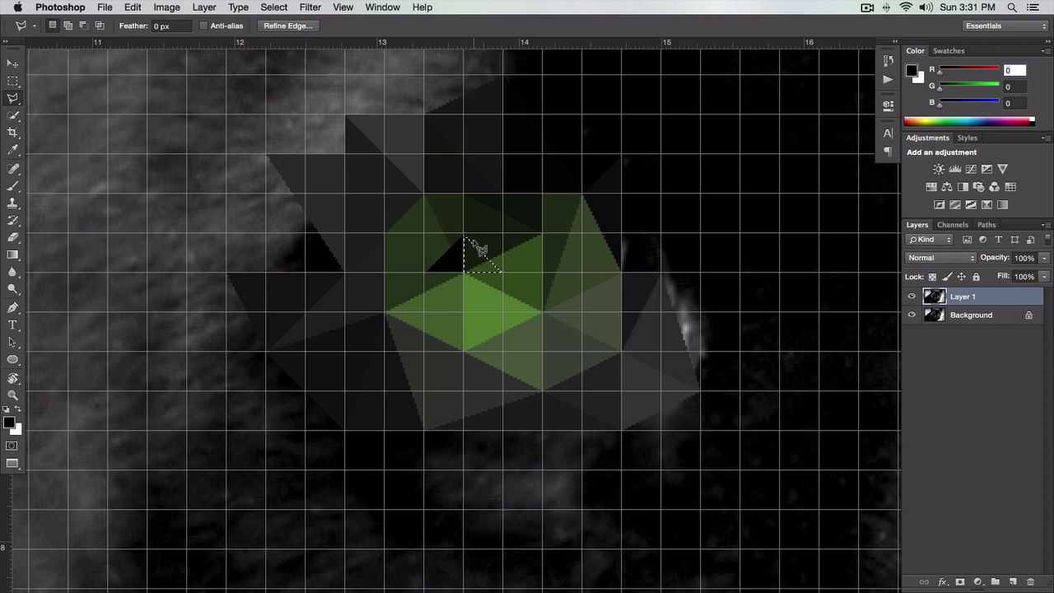
key("alt+BackSpace")
key("super+d")
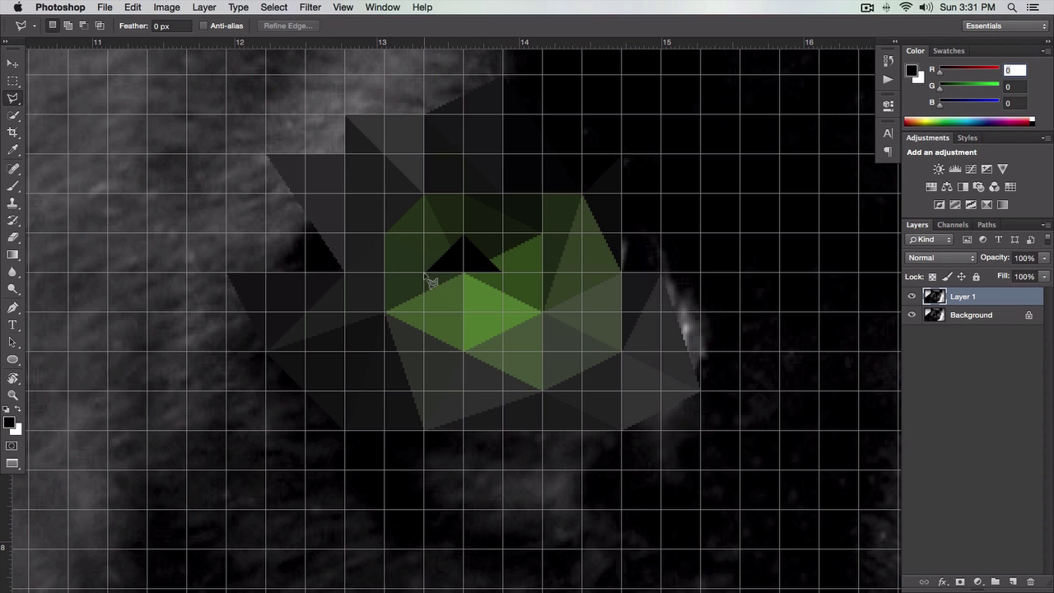
Step: Fill two more black triangles to complete the diamond pupil, then zoom out to check
left_click(425, 272)
left_click(463, 311)
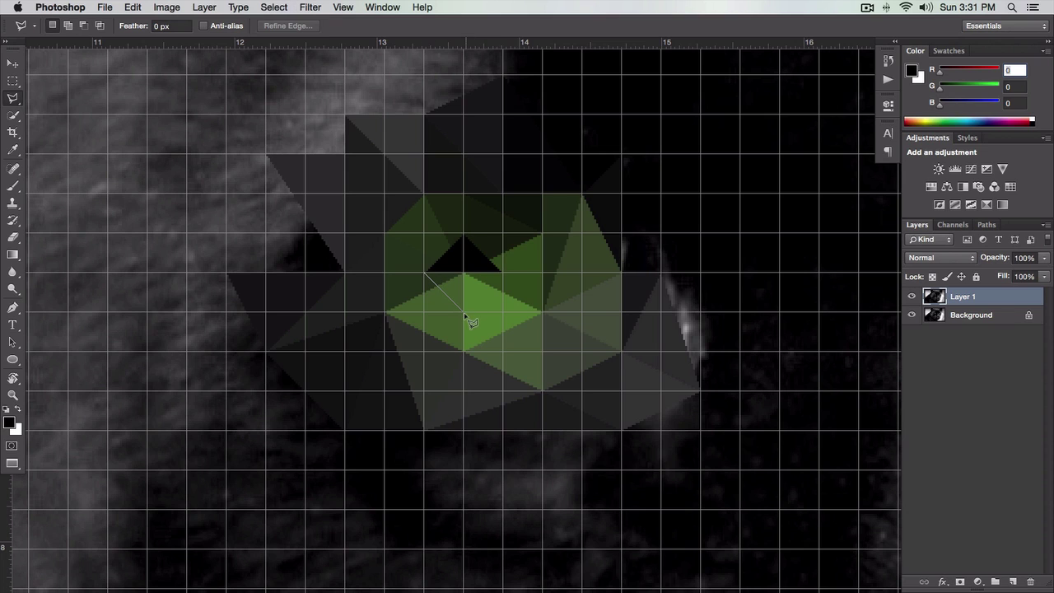
left_click(425, 273)
key("alt+BackSpace")
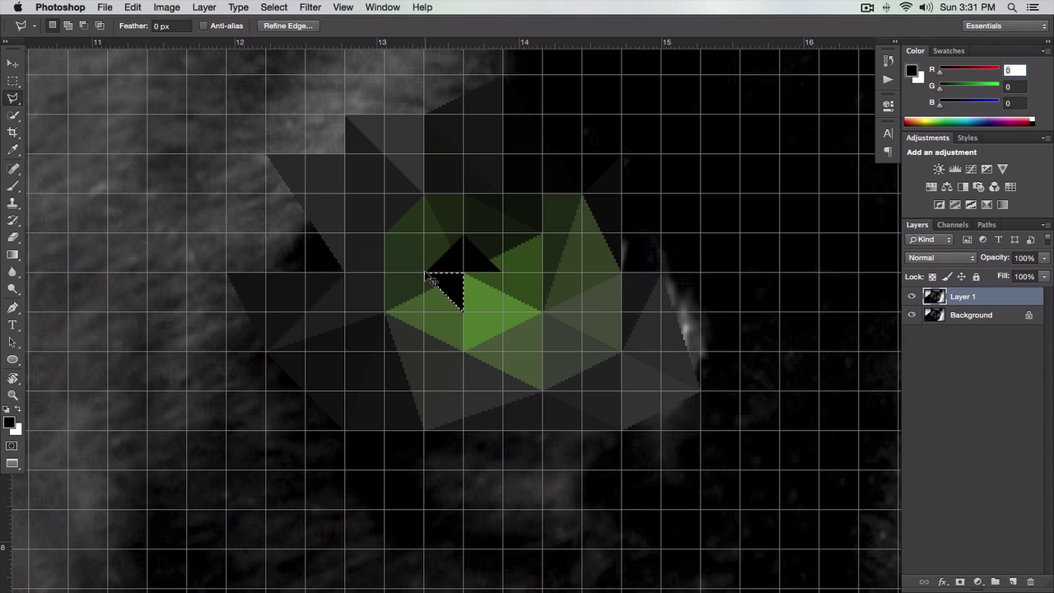
key("super+d")
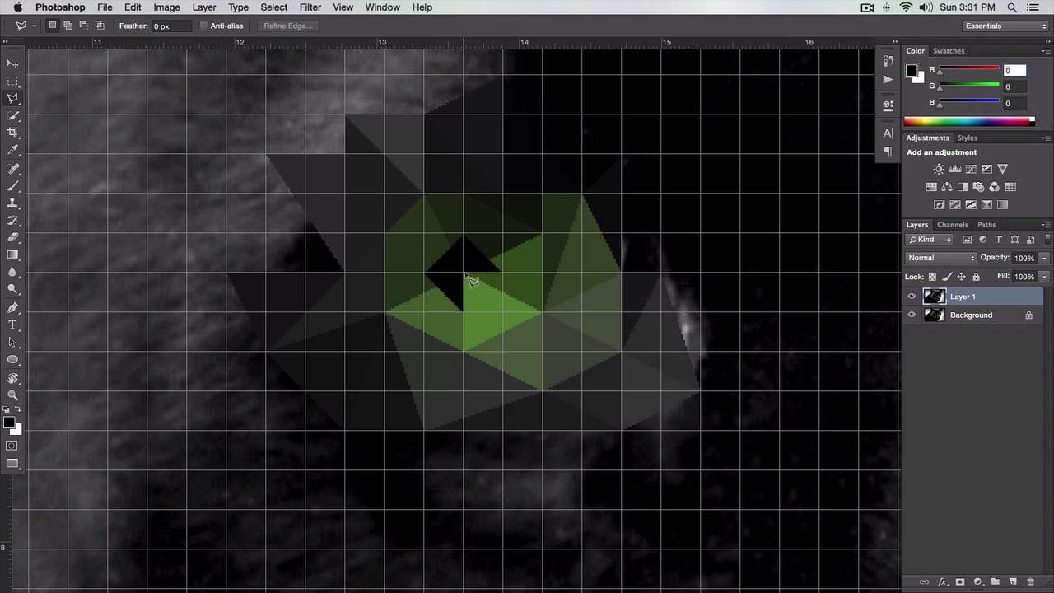
left_click(500, 272)
double_click(464, 311)
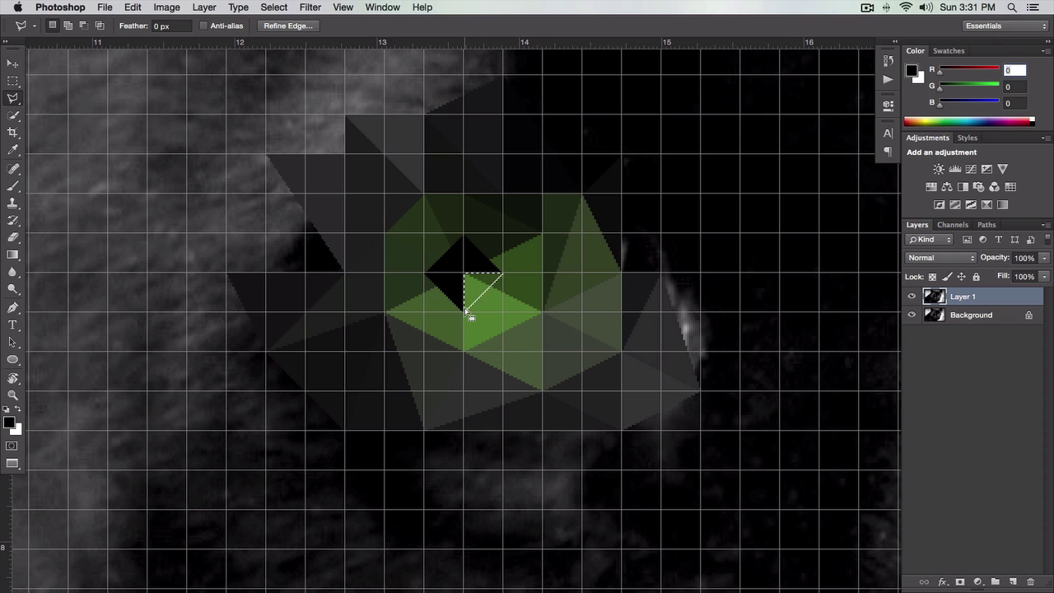
key("alt")
key("alt+BackSpace")
key("super+d")
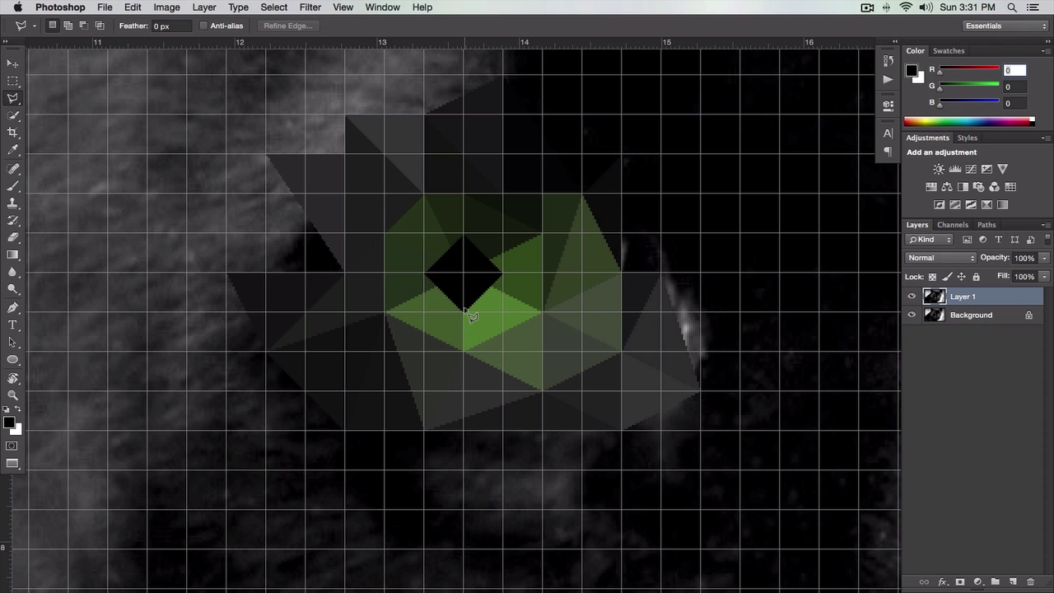
key("super+minus")
key("super+minus")
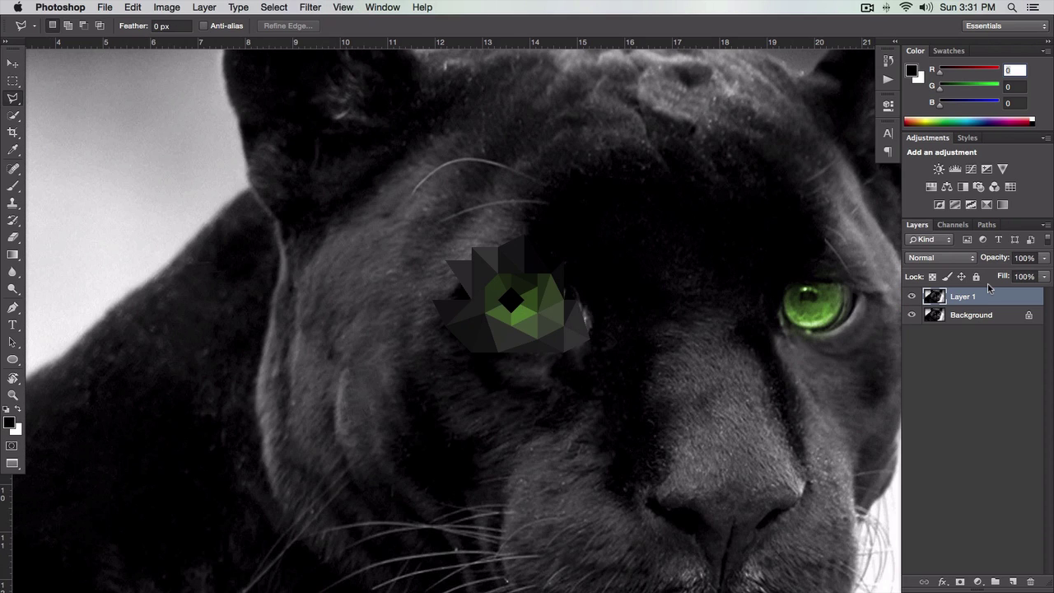
Step: Show the grid, zoom in and centre the low-poly eye, then open the View menu
key("super+apostrophe")
key("super+plus")
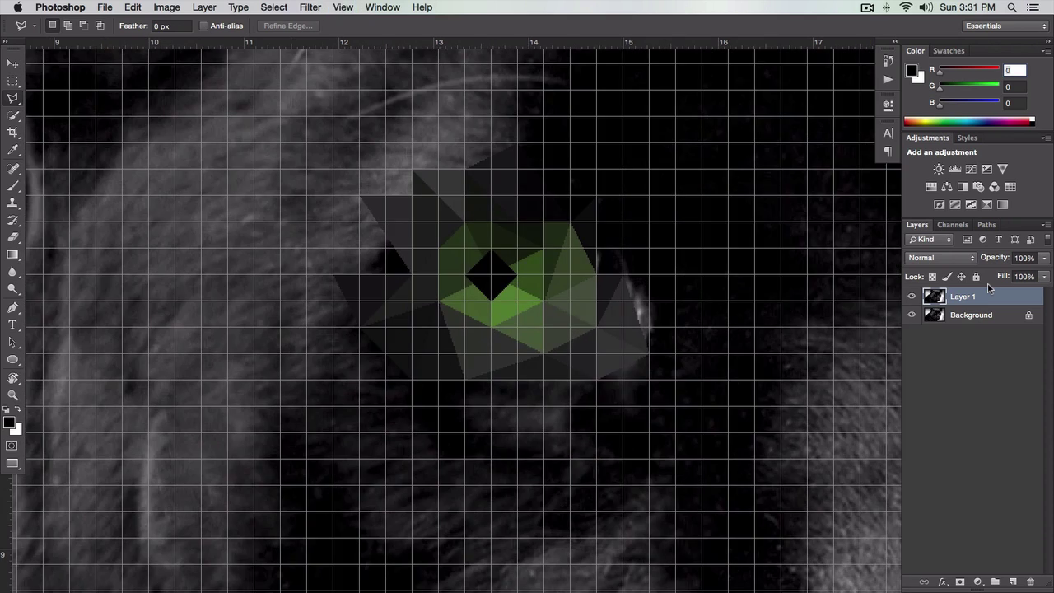
left_click_drag(754, 234, 597, 238)
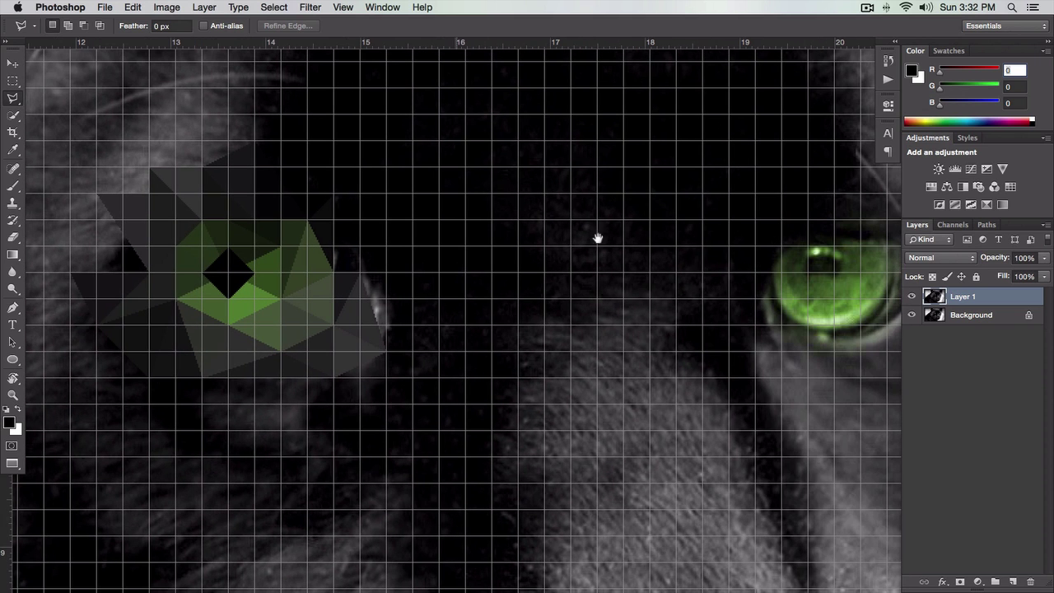
left_click_drag(447, 252, 506, 242)
left_click_drag(339, 237, 491, 223)
left_click_drag(442, 196, 469, 228)
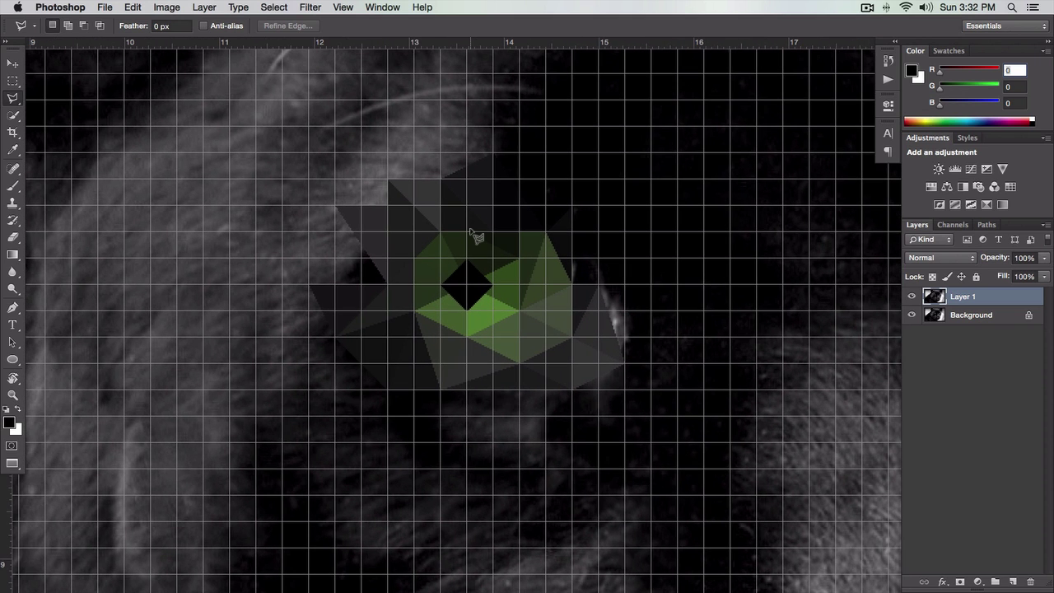
left_click_drag(469, 228, 500, 237)
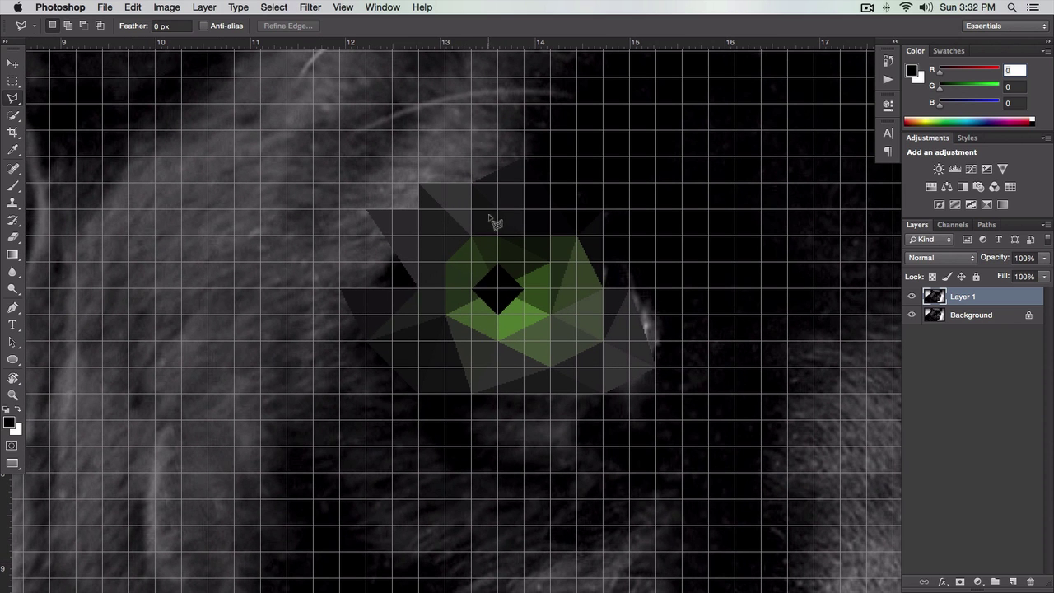
left_click(341, 7)
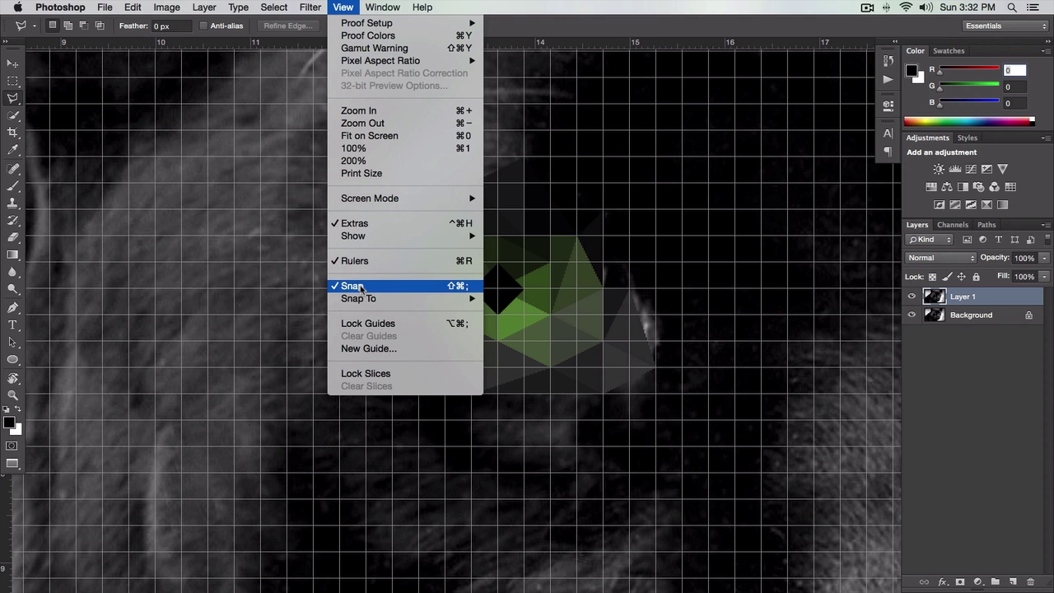
Step: Uncheck View > Snap to turn off snapping
left_click(389, 280)
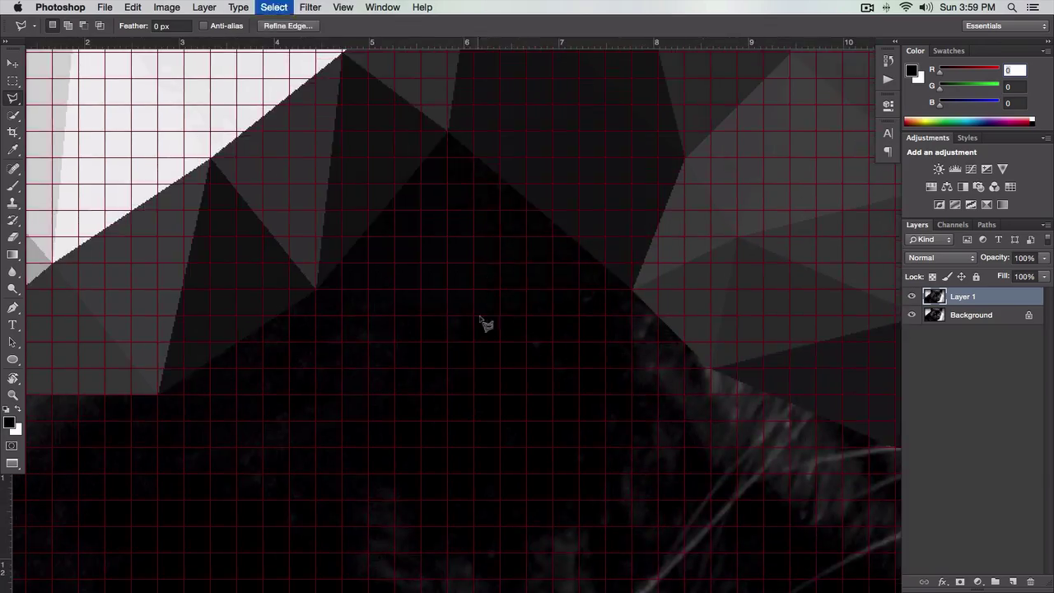
Step: Set the grid colour to dark red #900600
left_click(310, 342)
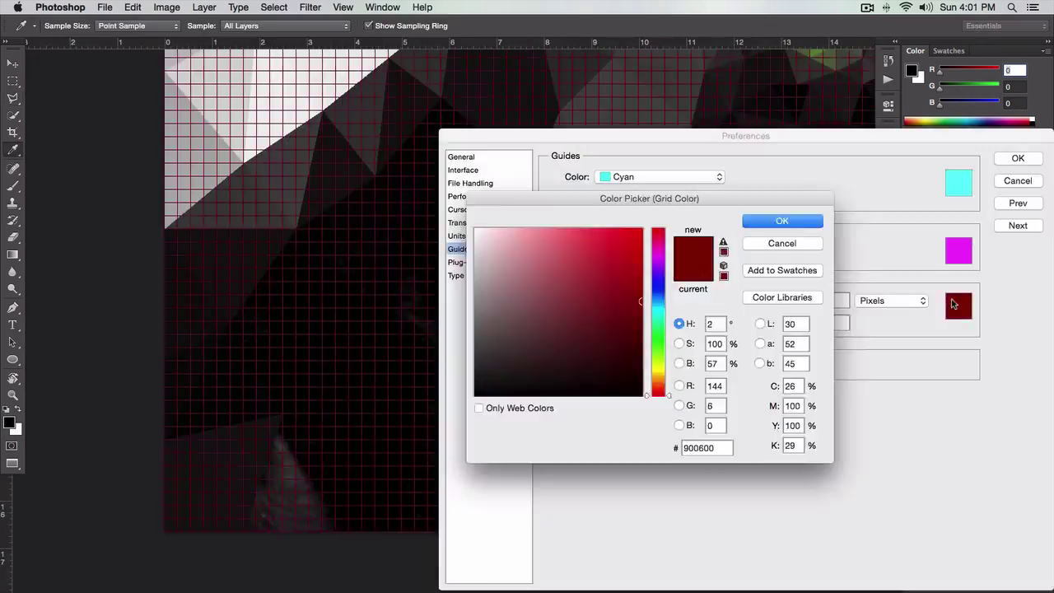
left_click(189, 497)
left_click(417, 207)
Step: With the Polygonal Lasso, outline a triangular facet around the second eye
key("p")
key("l")
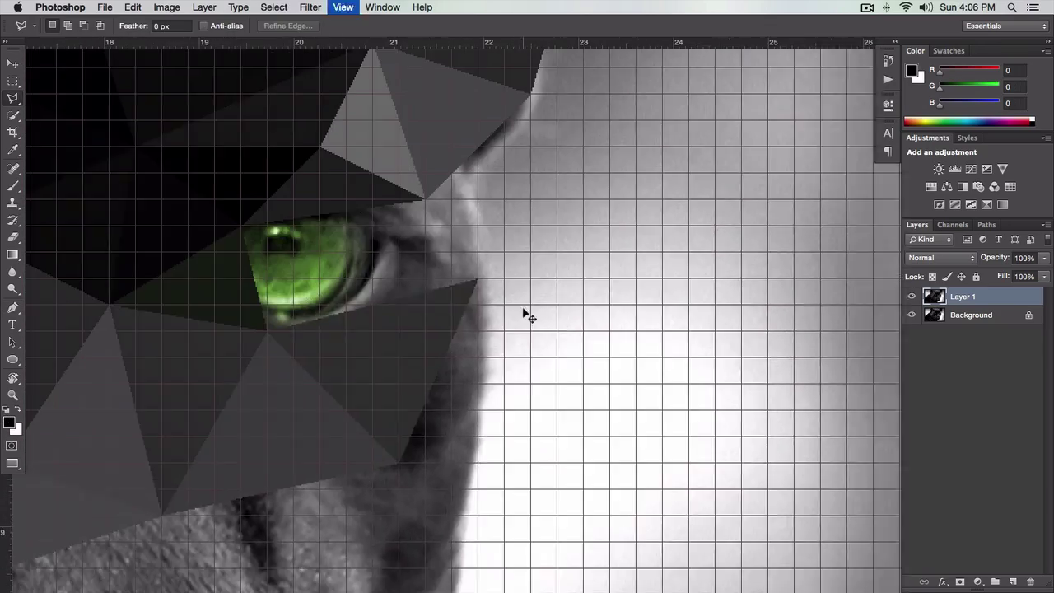
left_click(414, 402)
left_click(531, 363)
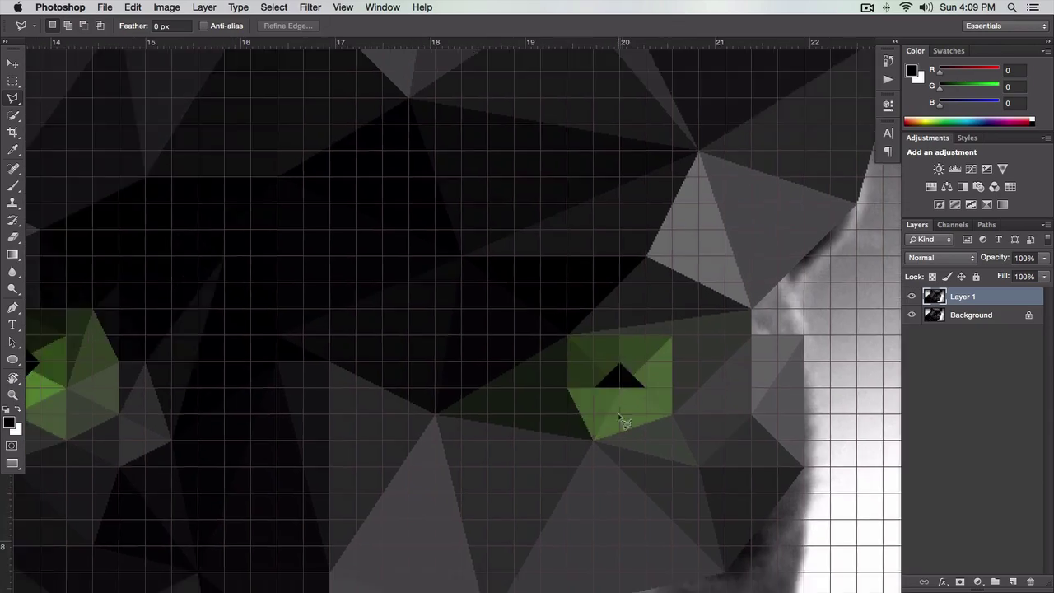
mouse_move(486, 411)
left_mouse_down()
mouse_move(597, 377)
mouse_move(576, 205)
left_mouse_up()
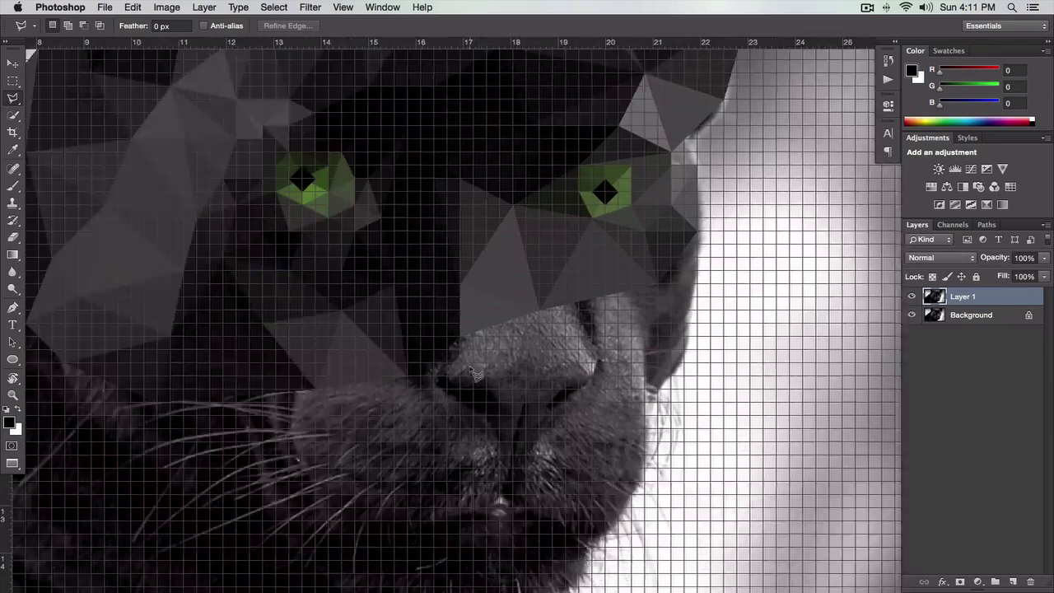
left_click_drag(571, 412, 571, 287)
Step: Outline triangular facets near the nose and along the chin fur
left_click(351, 300)
left_click(506, 278)
left_click(458, 412)
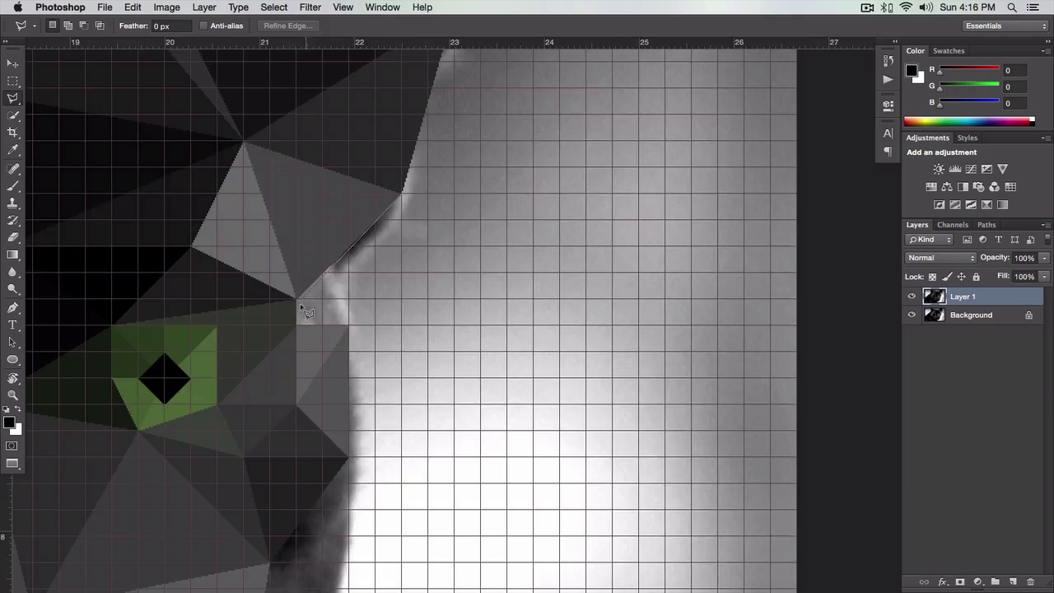
left_click(275, 338)
left_click(417, 361)
left_click(494, 314)
left_click(453, 390)
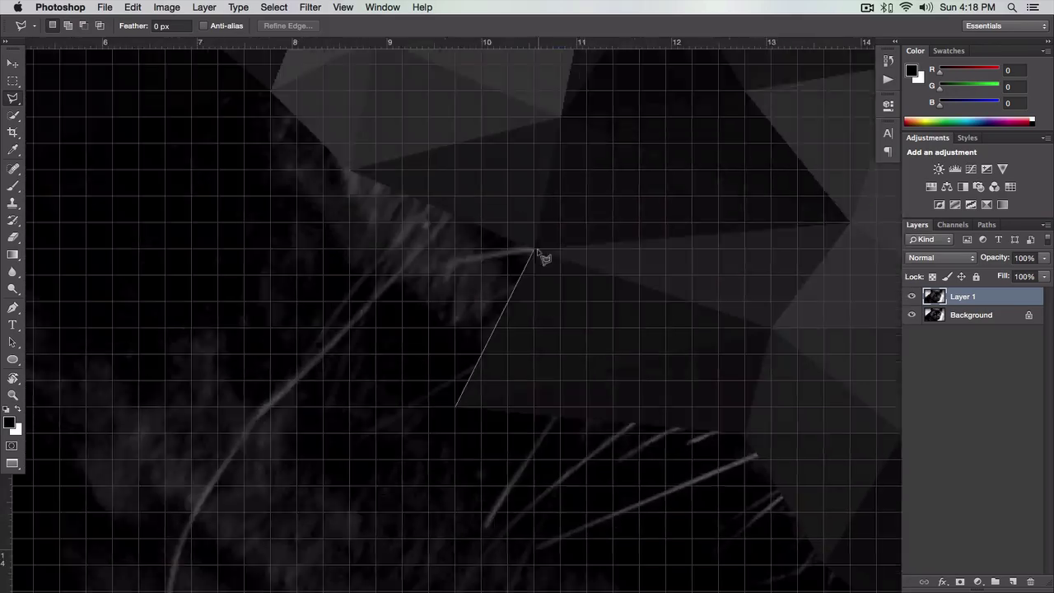
Step: Outline and fill triangular facets along the fur edge, toggling the grid
key("ctrl+minus")
key("ctrl+plus")
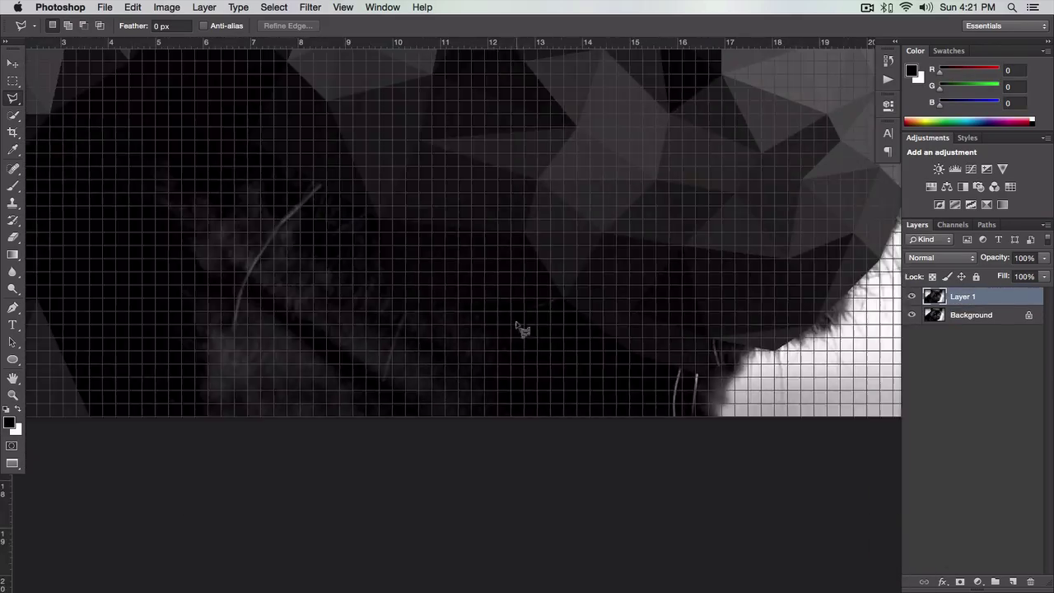
left_click(428, 341)
left_click(447, 210)
key("ctrl+minus")
key("ctrl+plus")
key("ctrl+apostrophe")
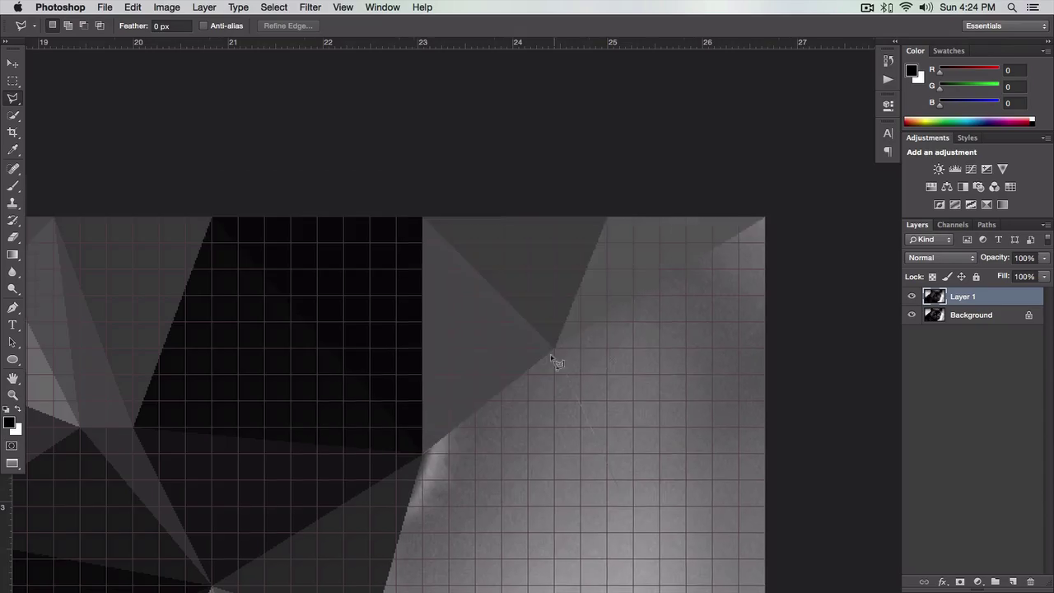
left_click(334, 228)
left_click(586, 282)
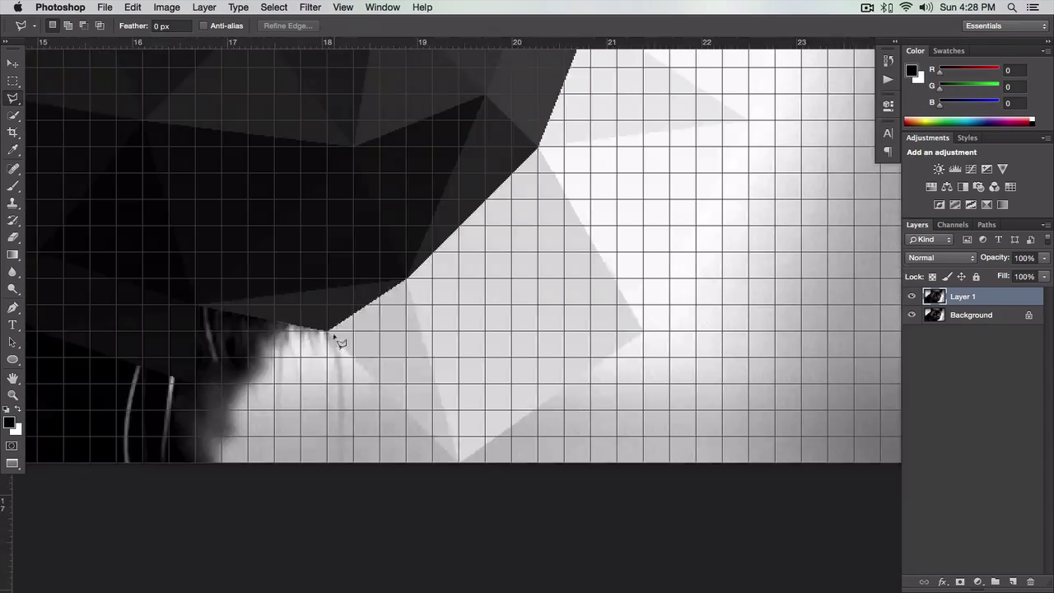
left_click(292, 301)
key("ctrl+apostrophe")
key("ctrl+minus")
Step: Place the last facet point, hide the grid and zoom out to the whole panther
key("ctrl+plus")
key("ctrl+apostrophe")
left_click(507, 283)
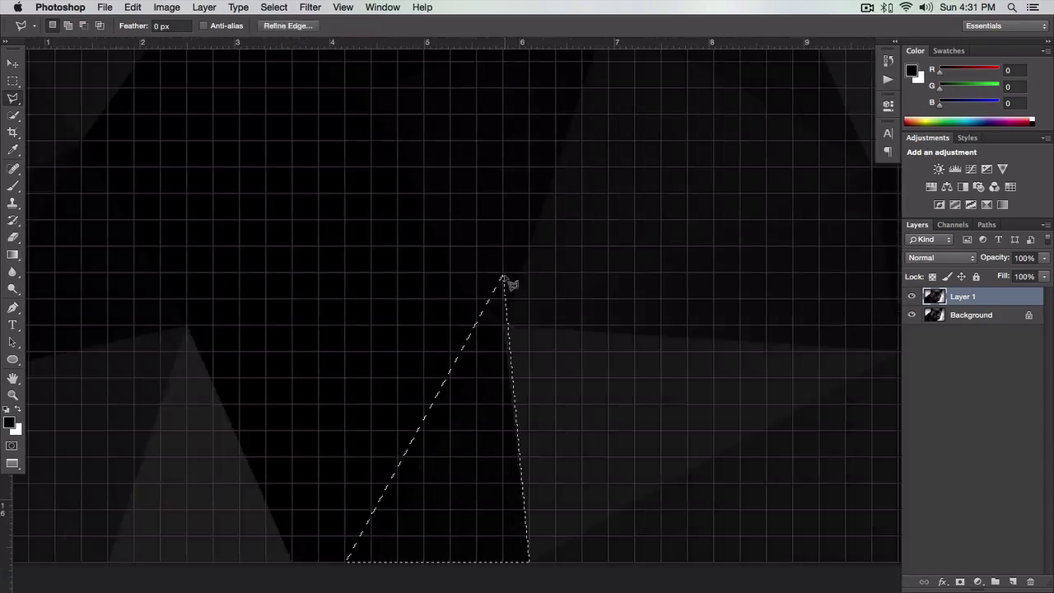
key("ctrl+apostrophe")
key("ctrl+minus")
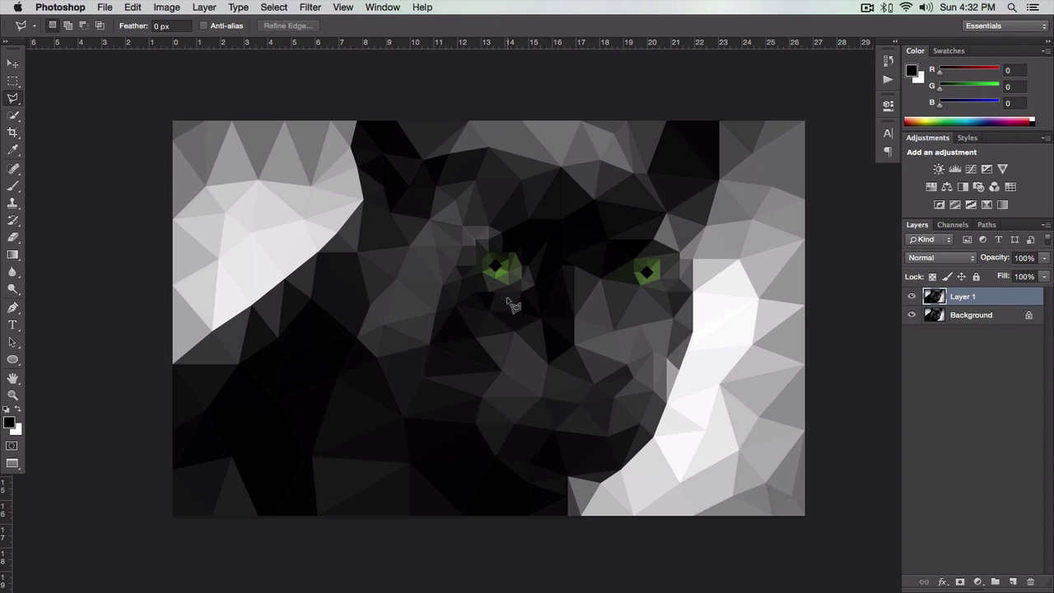
left_click(910, 297)
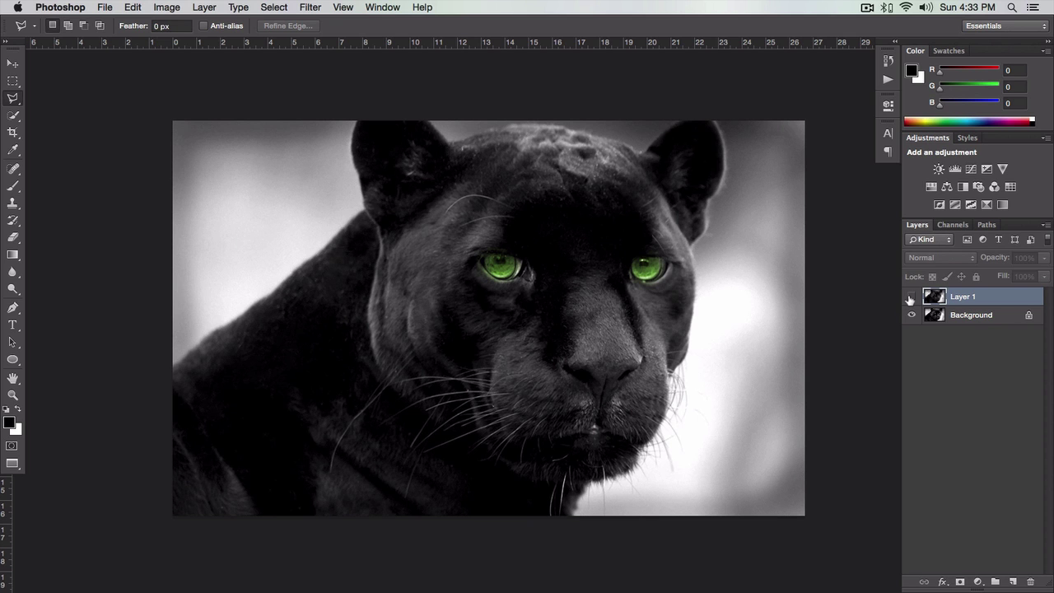
left_click(910, 297)
left_click(910, 297)
left_click(910, 297)
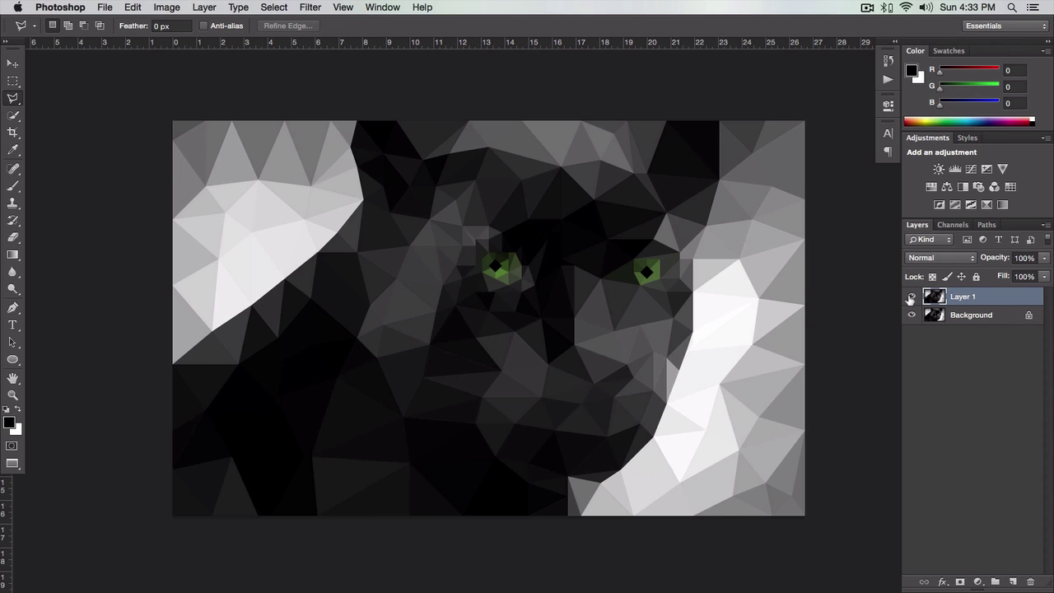
left_click(910, 297)
left_click(911, 297)
left_click(910, 297)
left_click(910, 297)
left_click(911, 297)
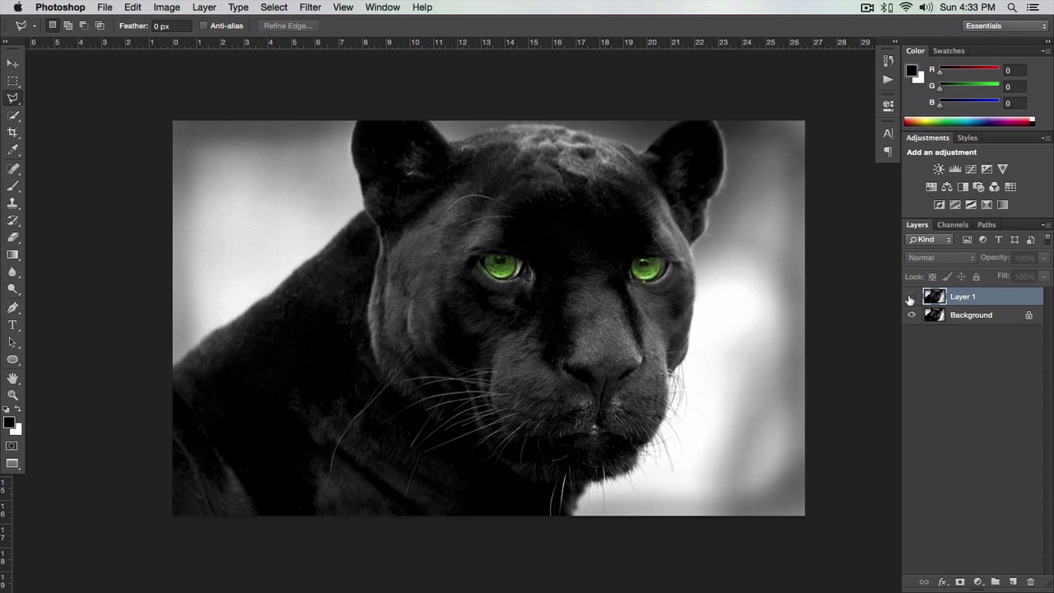
left_click(910, 297)
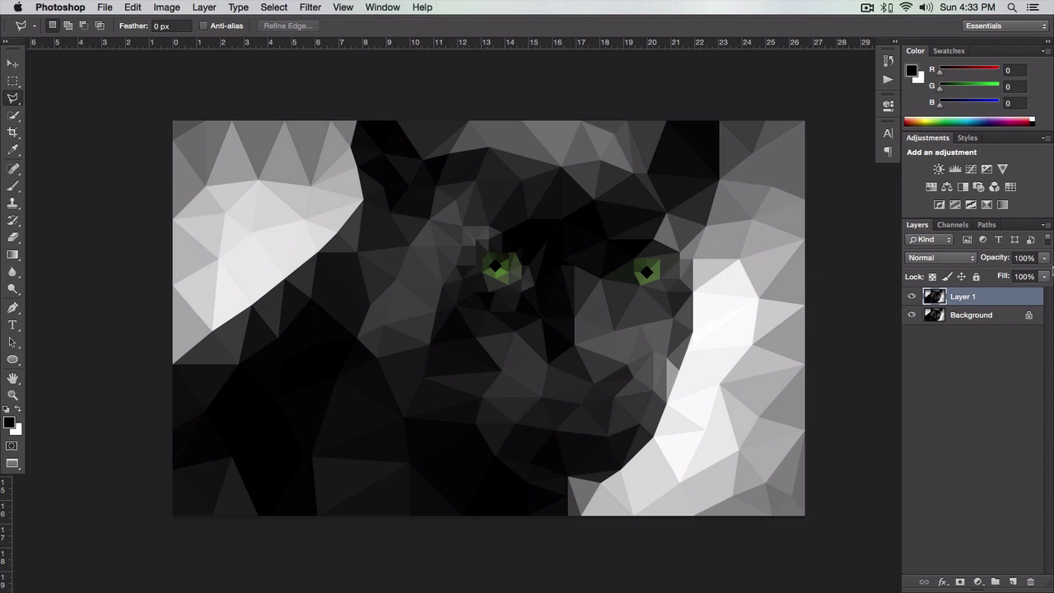
left_click(911, 298)
left_click(910, 297)
left_click(911, 297)
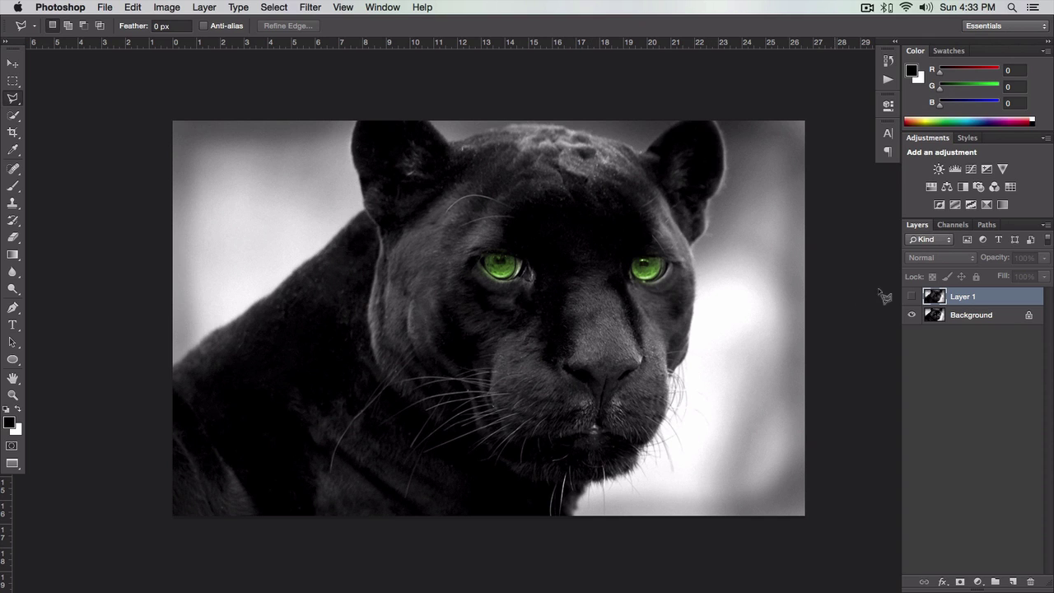
left_click(911, 297)
left_click(911, 297)
left_click(911, 297)
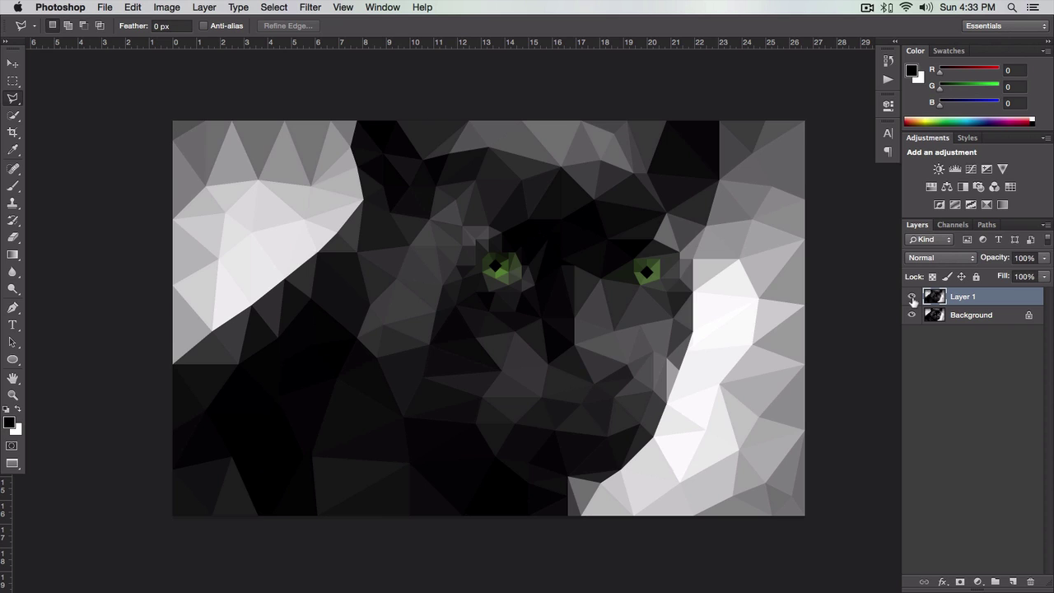
left_click(911, 297)
left_click(911, 297)
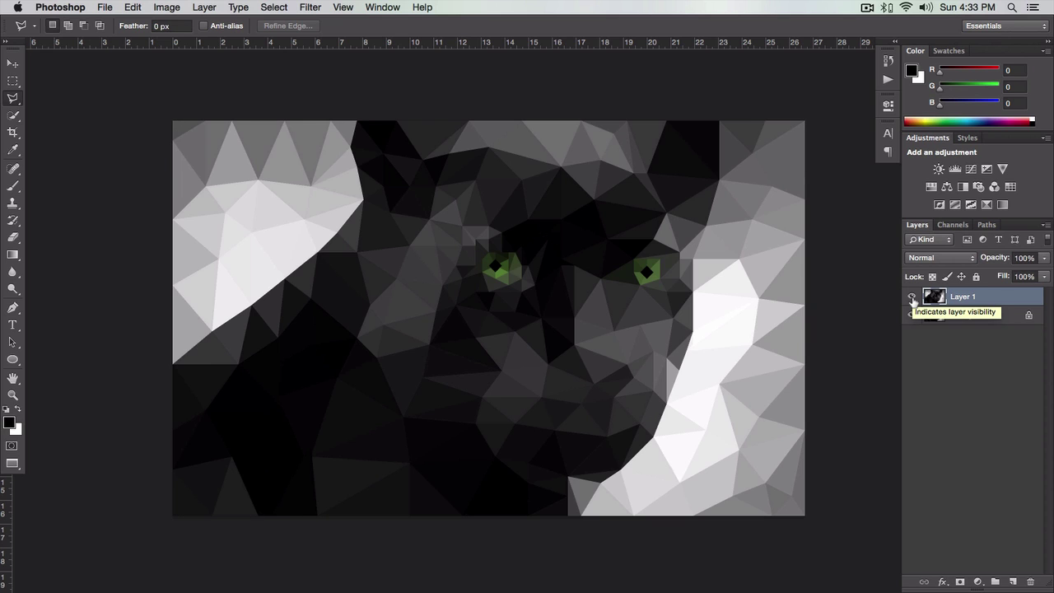
left_click(911, 297)
left_click(911, 297)
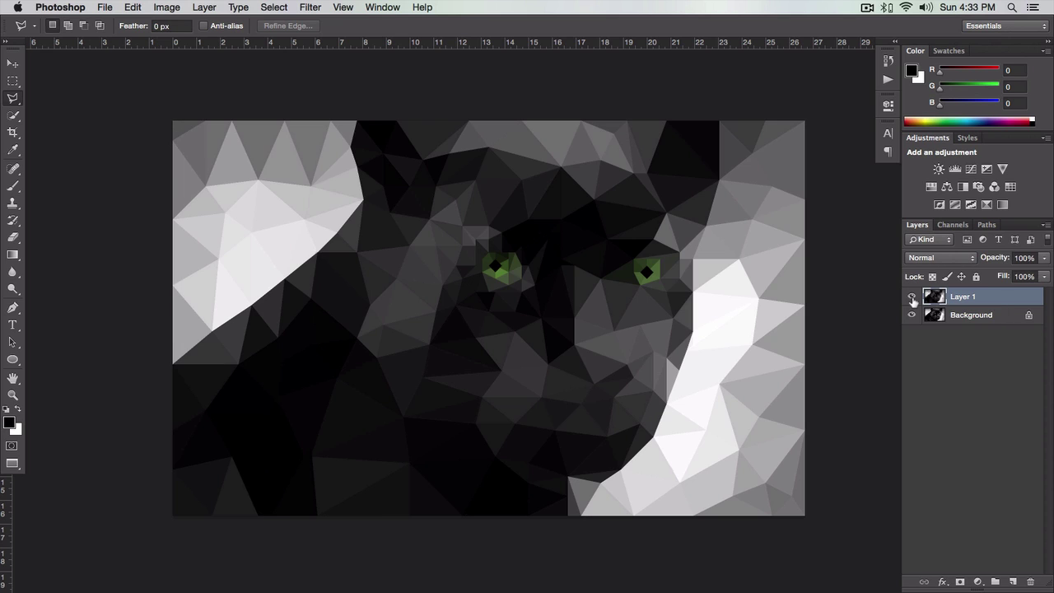
left_click(911, 297)
left_click(911, 297)
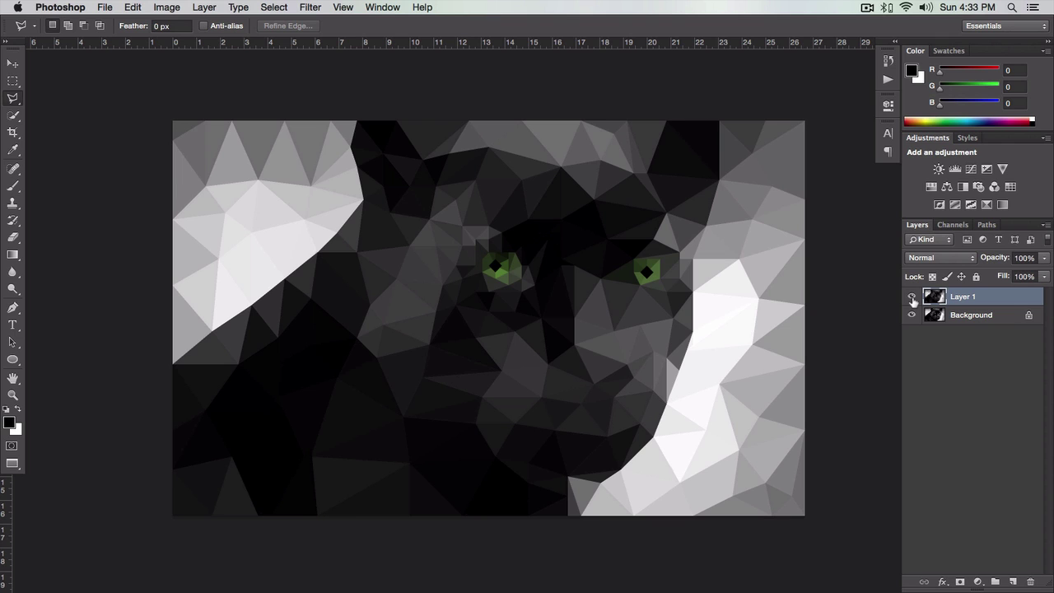